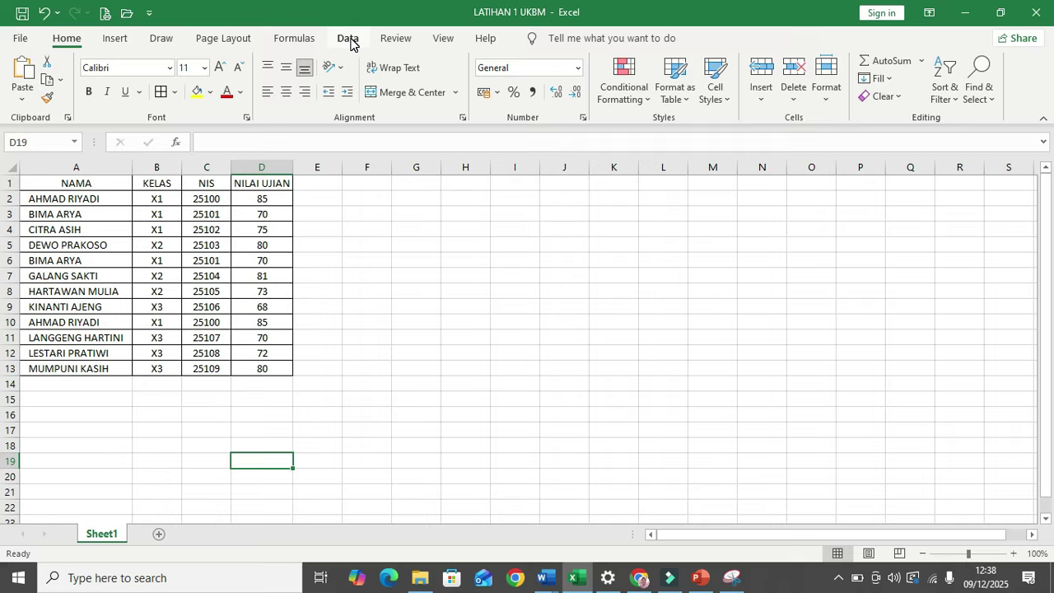
Step: Remove duplicate rows from the table in A1:D13, comparing the NAMA, KELAS, NIS and NILAI UJIAN columns and treating the first row as headers
click(347, 39)
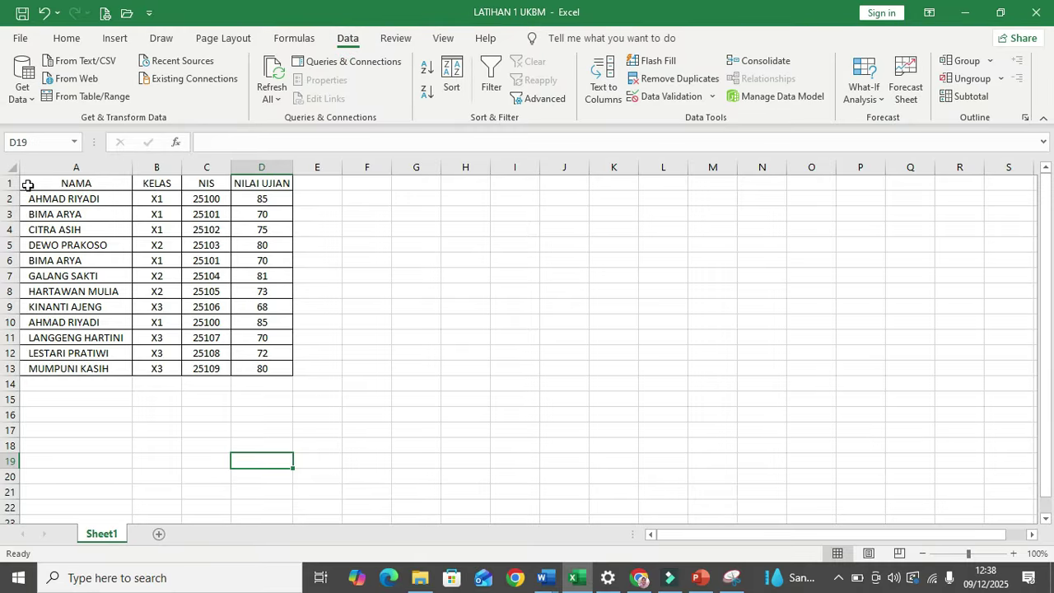
drag(30, 185, 264, 371)
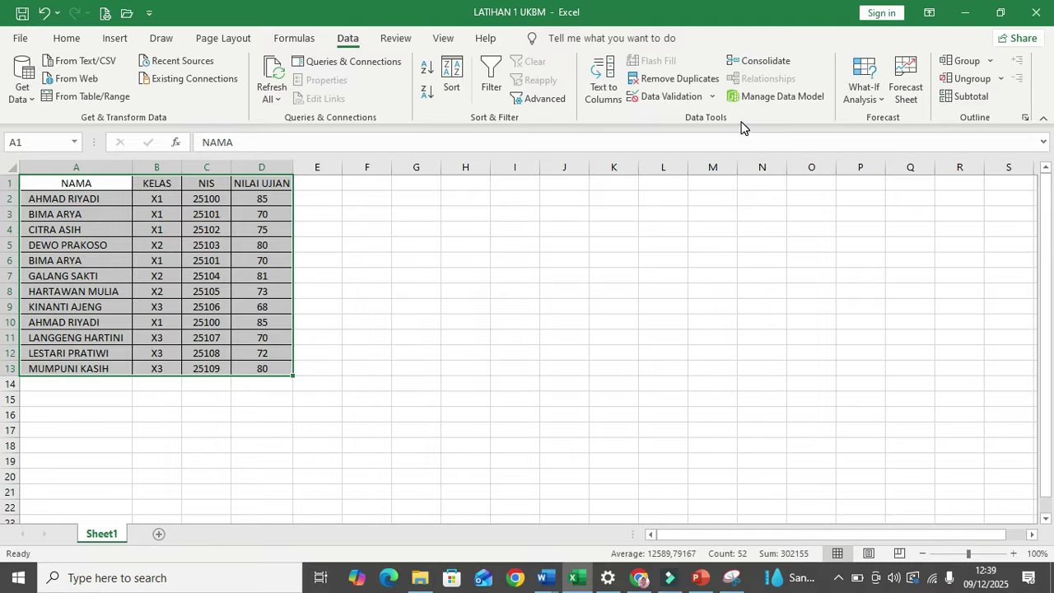
click(697, 80)
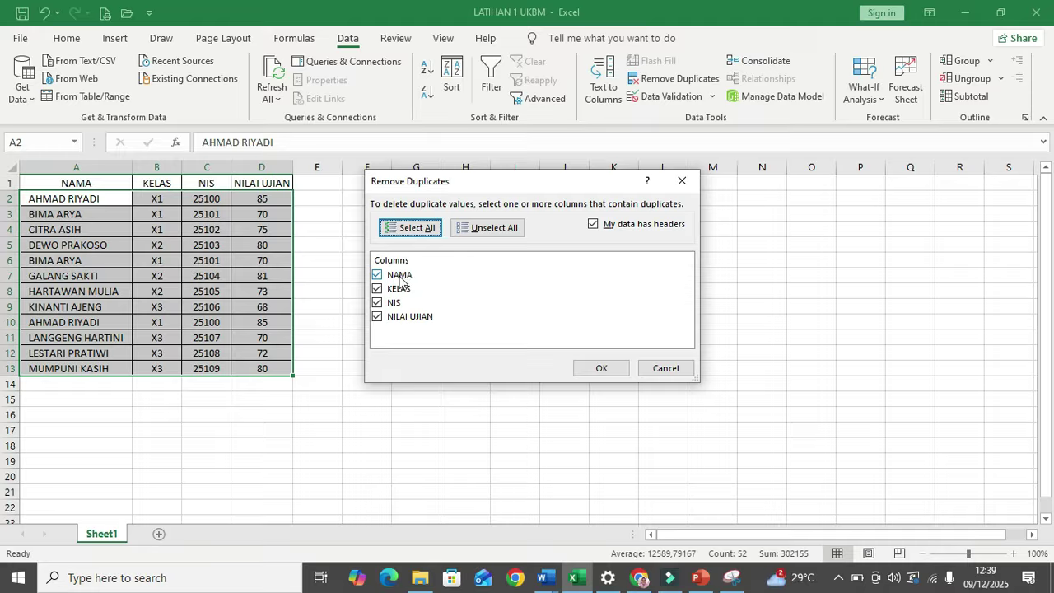
click(607, 371)
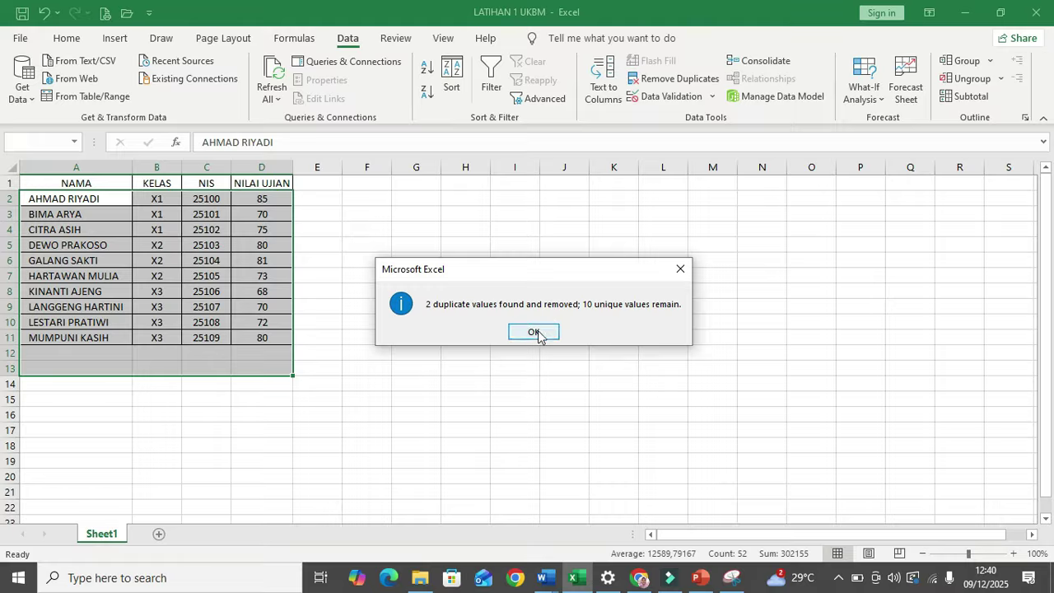
click(538, 333)
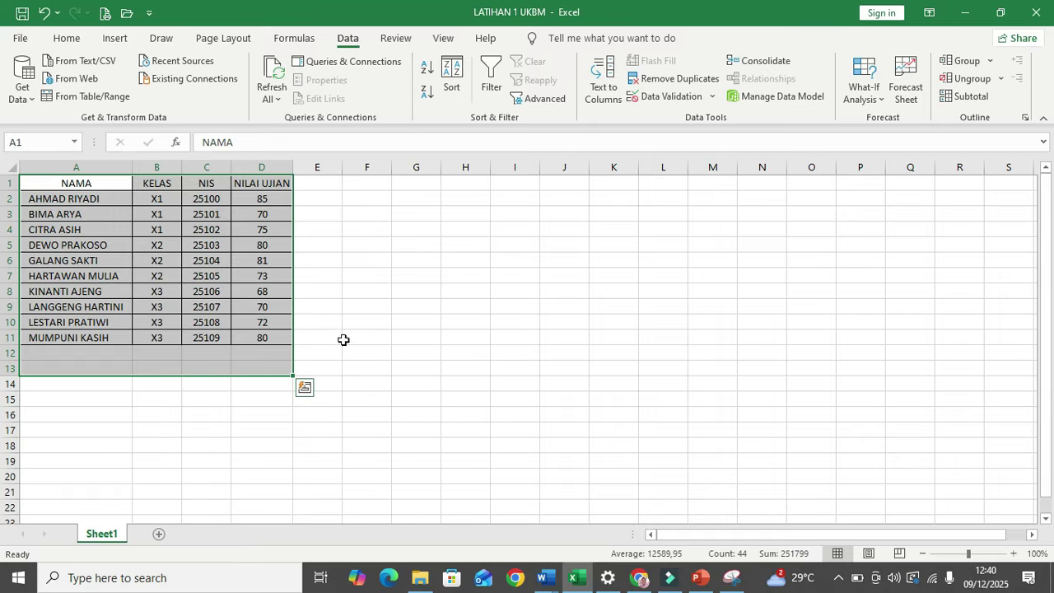
click(344, 336)
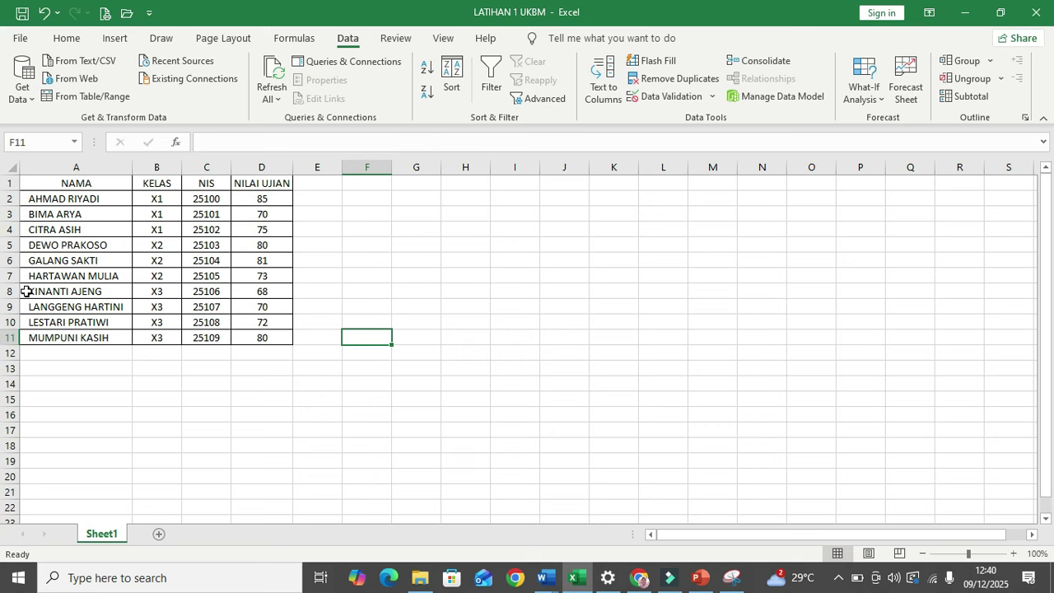
click(354, 384)
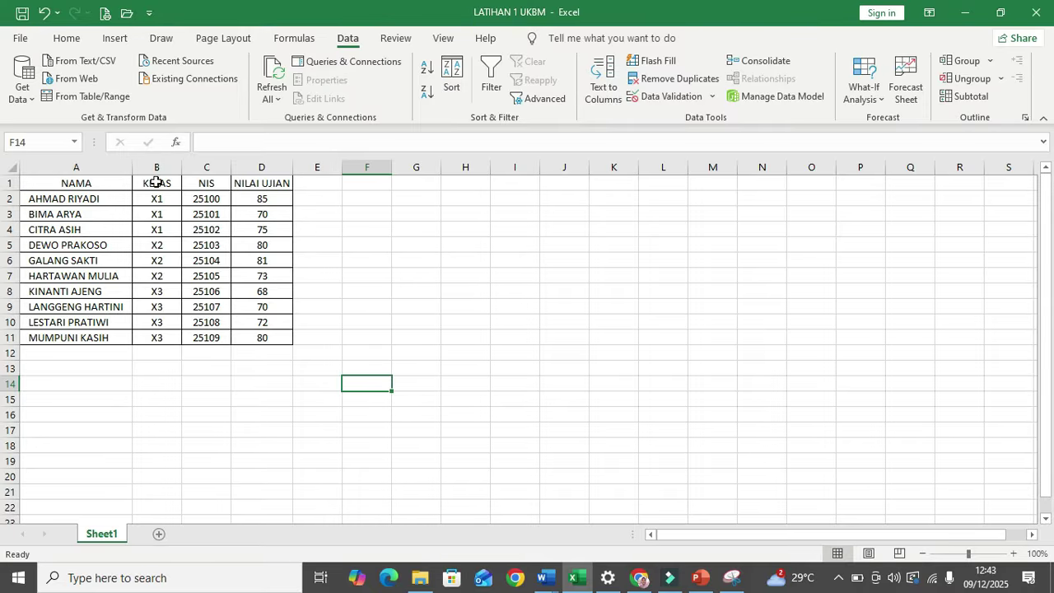
Step: Start saving a copy of the workbook in a new Documents folder named with the student's name followed by X-20
click(21, 40)
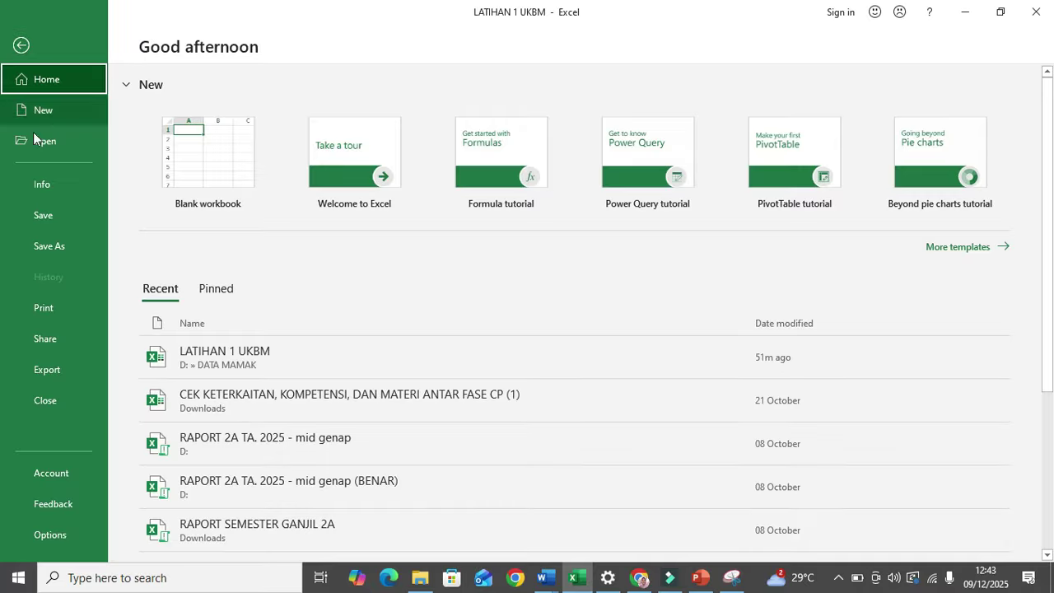
click(48, 247)
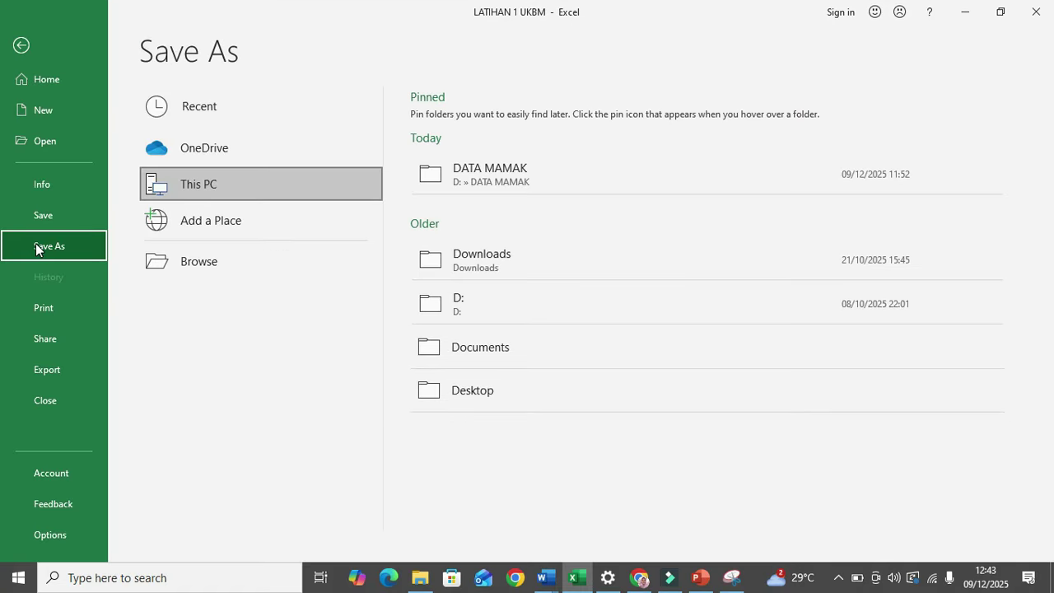
click(203, 261)
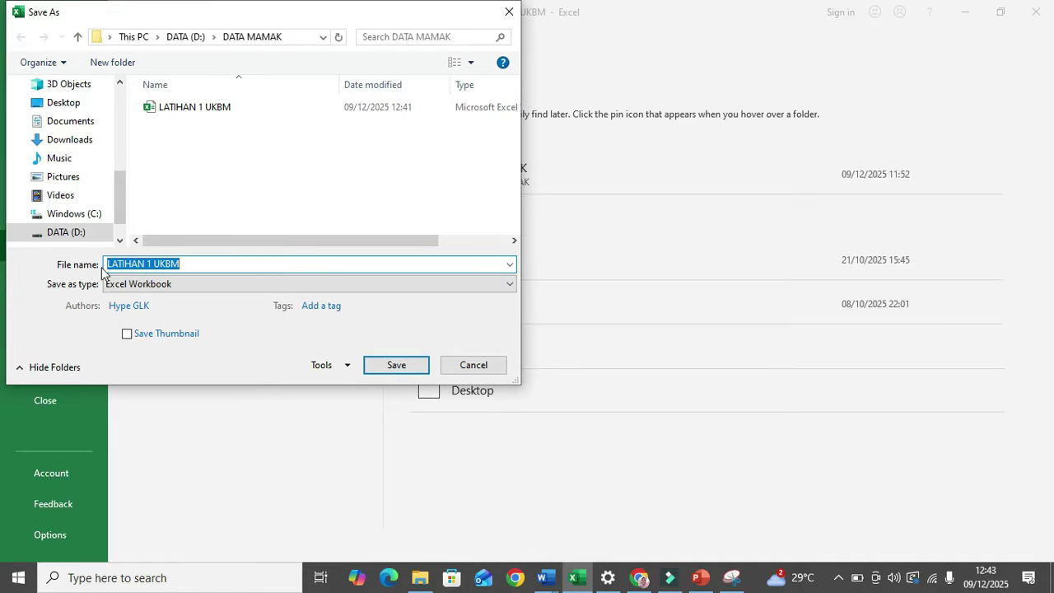
click(65, 232)
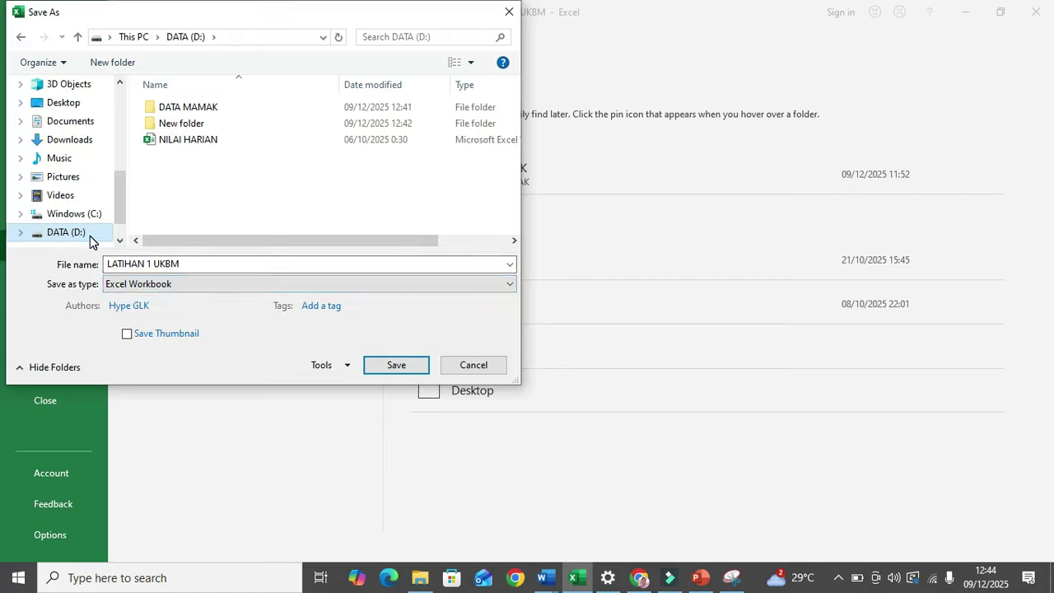
click(73, 124)
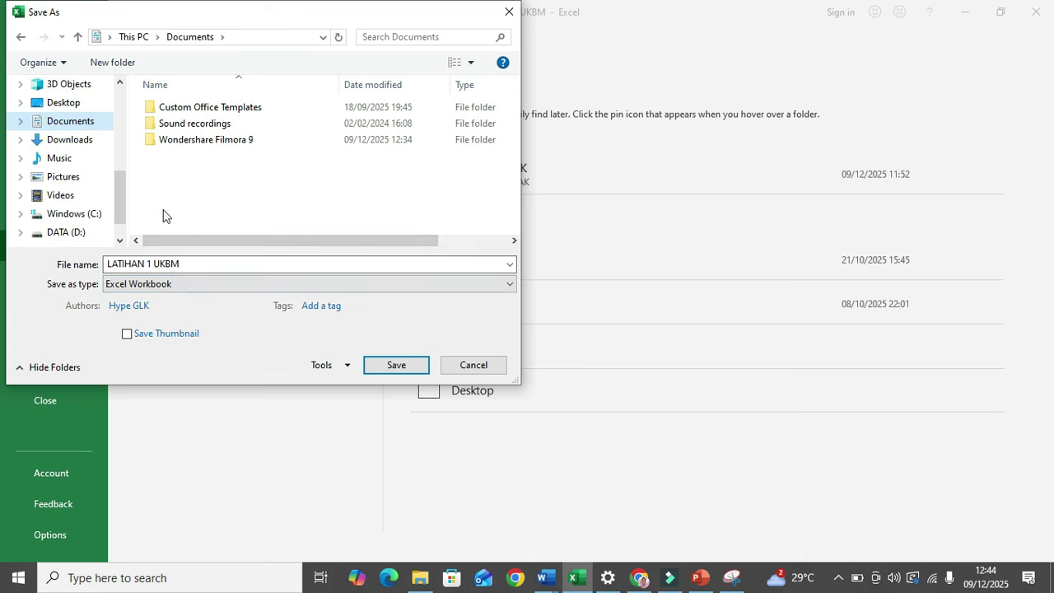
click(112, 65)
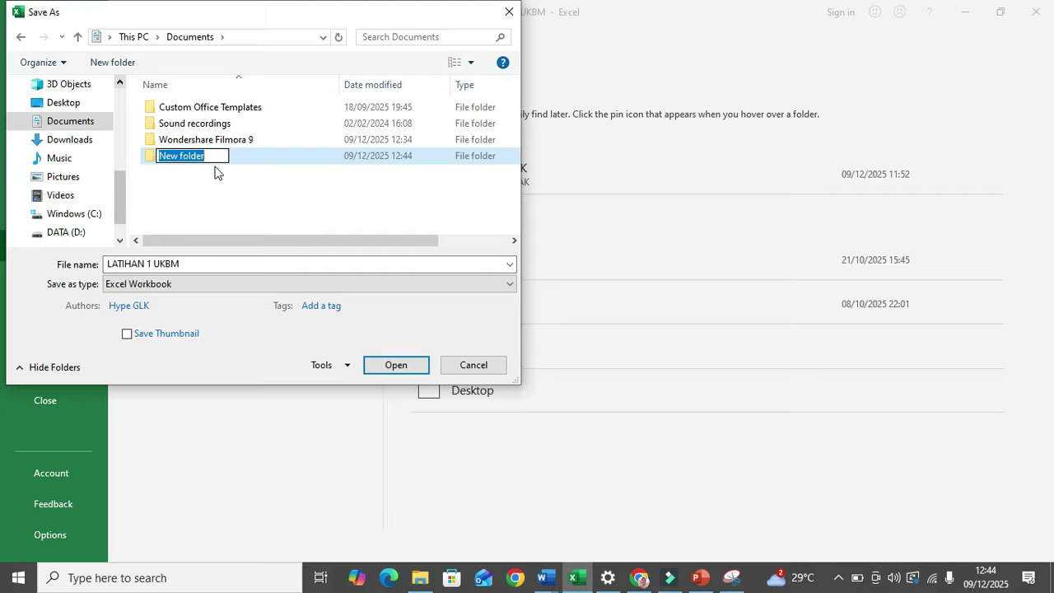
text(AISYAH)
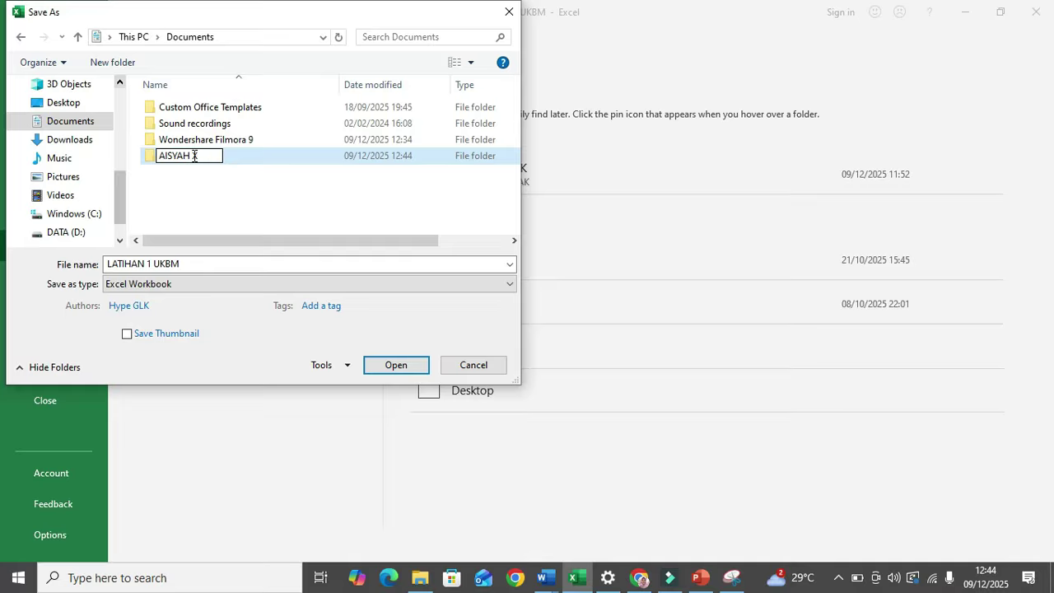
text( X-20)
click(221, 178)
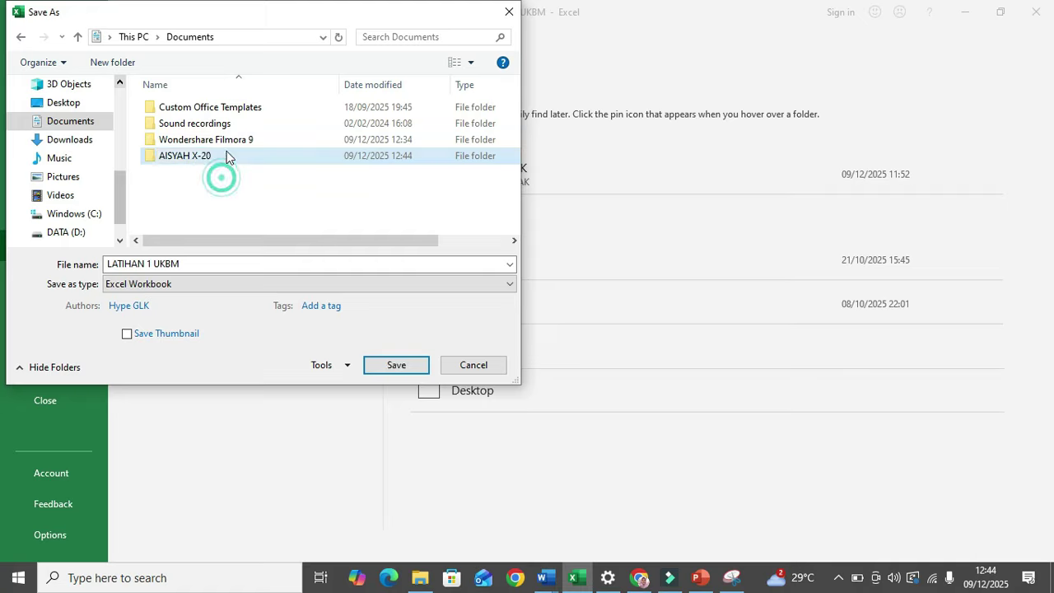
double_click(207, 156)
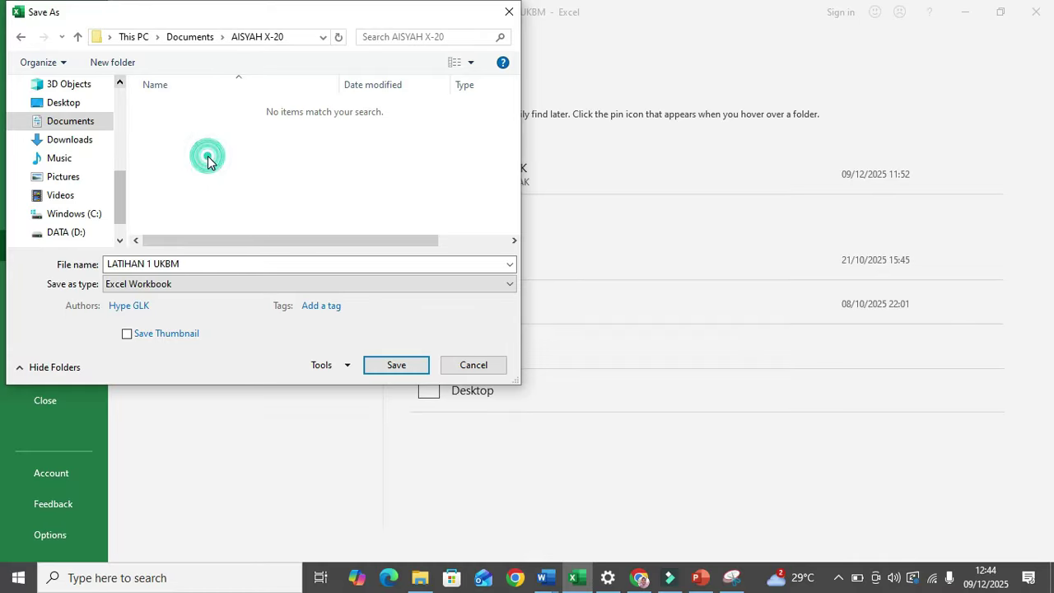
Step: Shorten the file name to LATIHAN 1 and save the workbook in the new folder
click(171, 264)
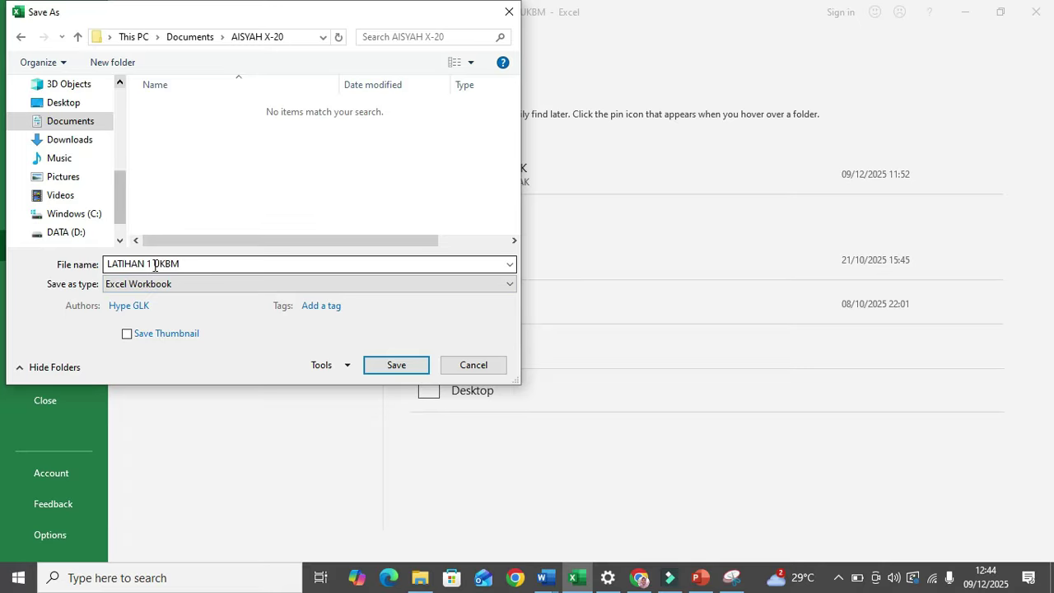
double_click(155, 265)
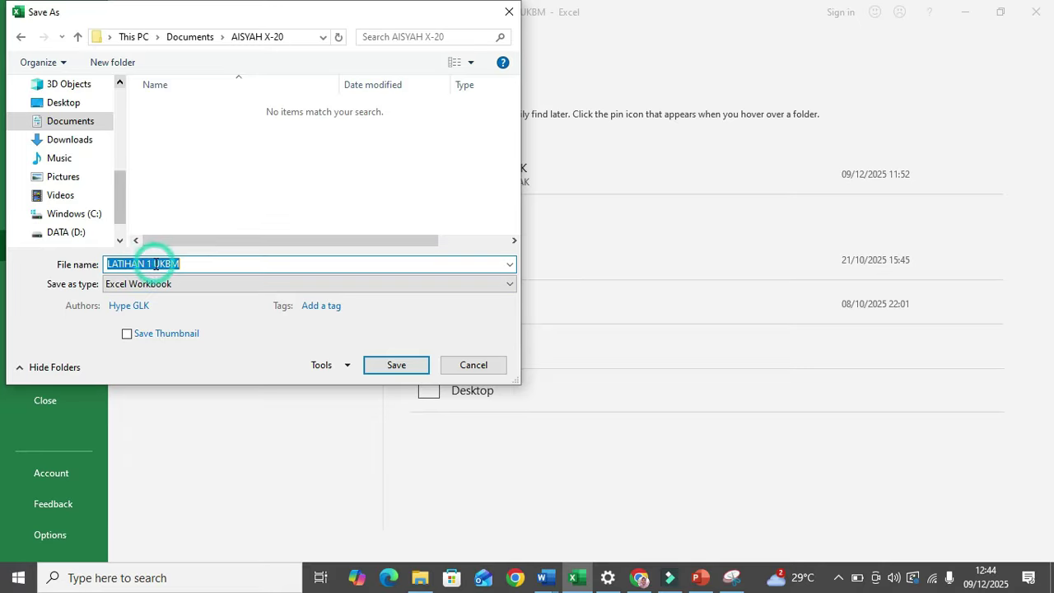
click(186, 264)
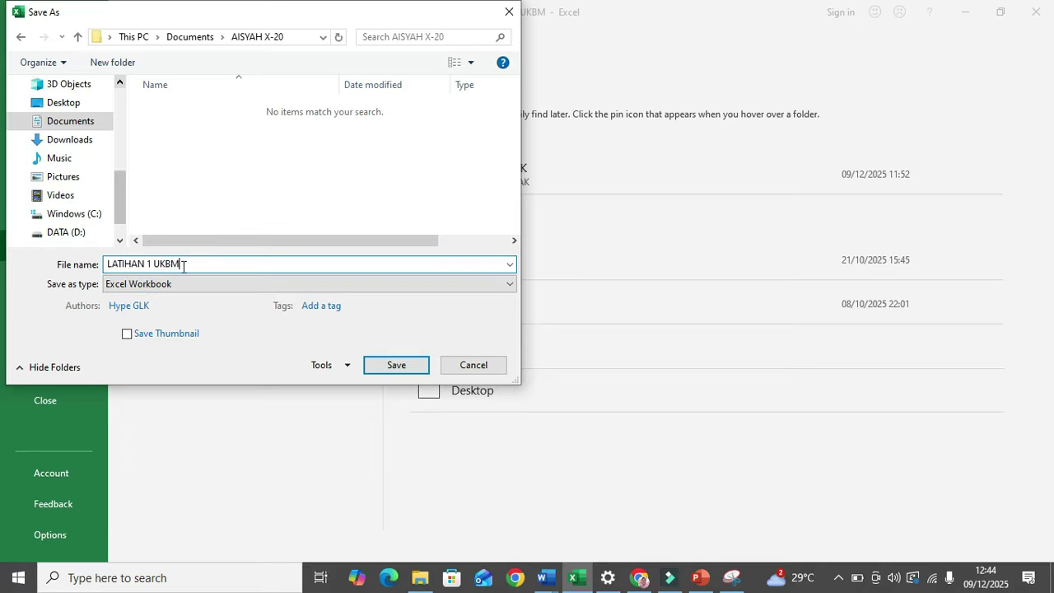
key(BackSpace)
key(BackSpace)
click(395, 365)
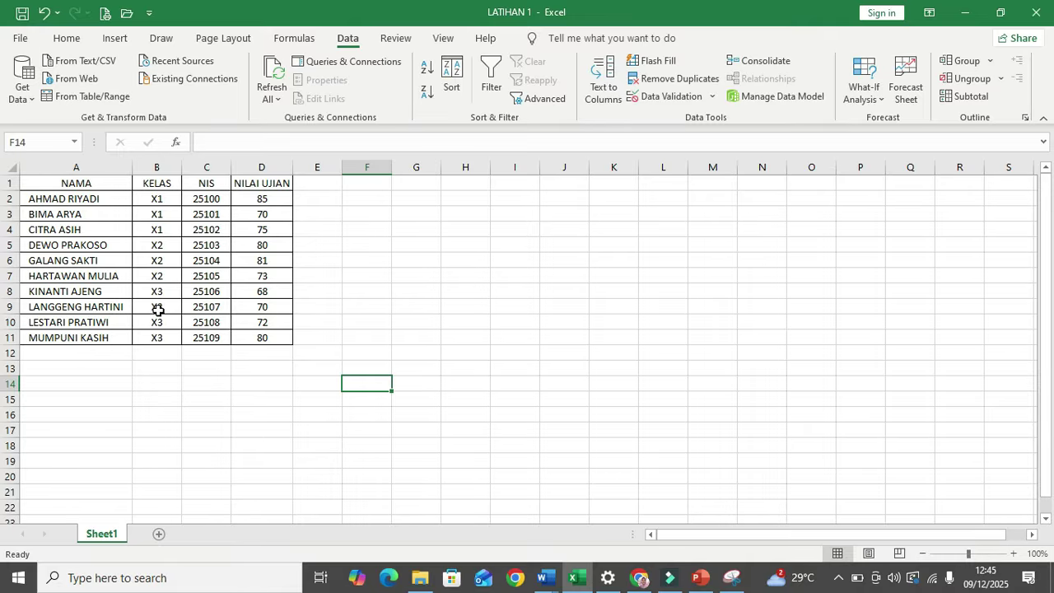
Step: Rename the worksheet Sheet1 as LATIHAN 1
double_click(104, 535)
key(BackSpace)
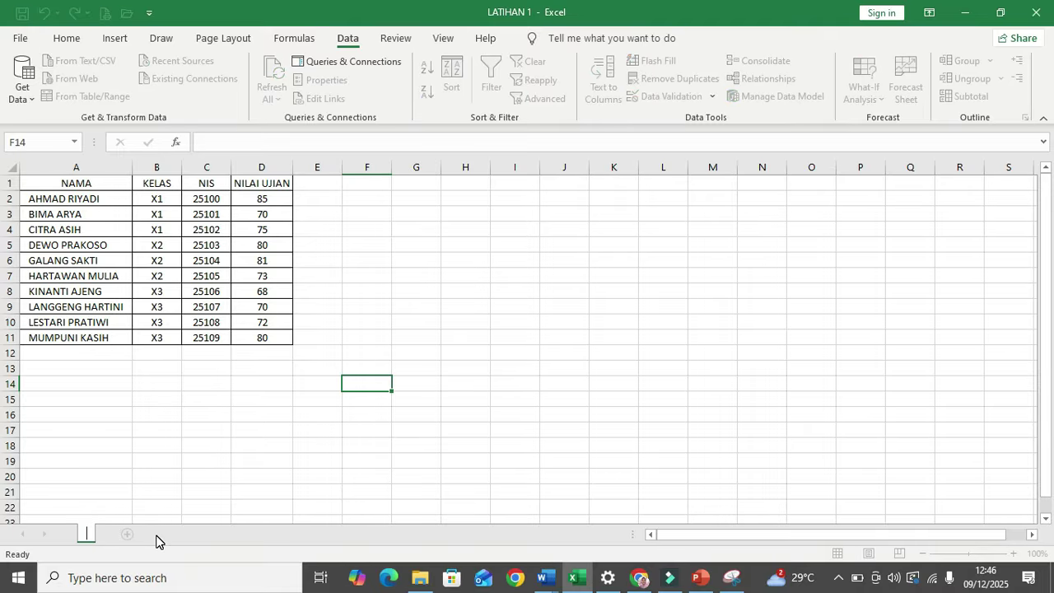
text(I)
key(BackSpace)
text(LATIHAN)
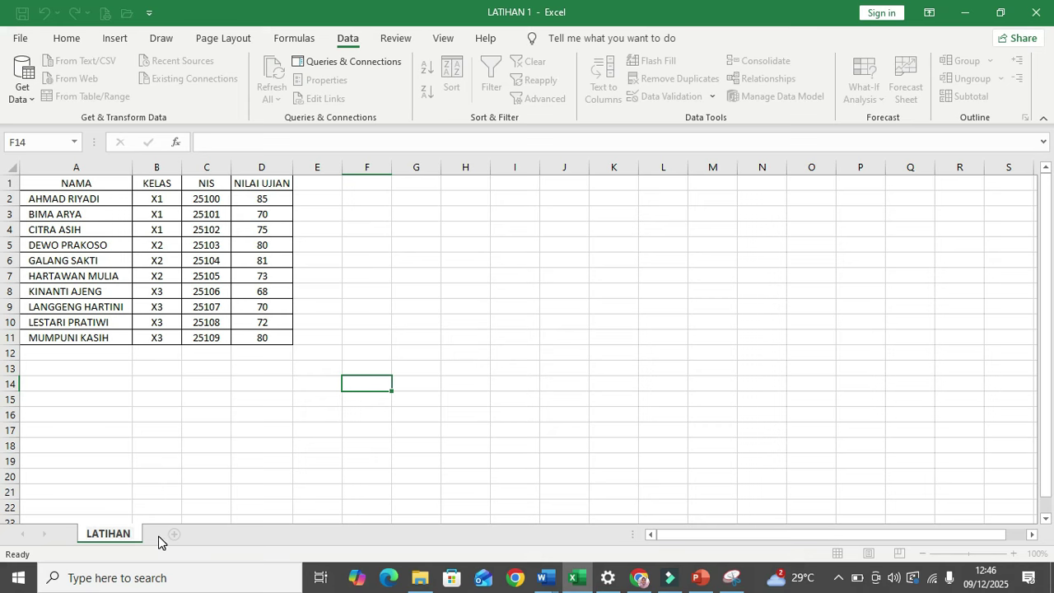
text( 1)
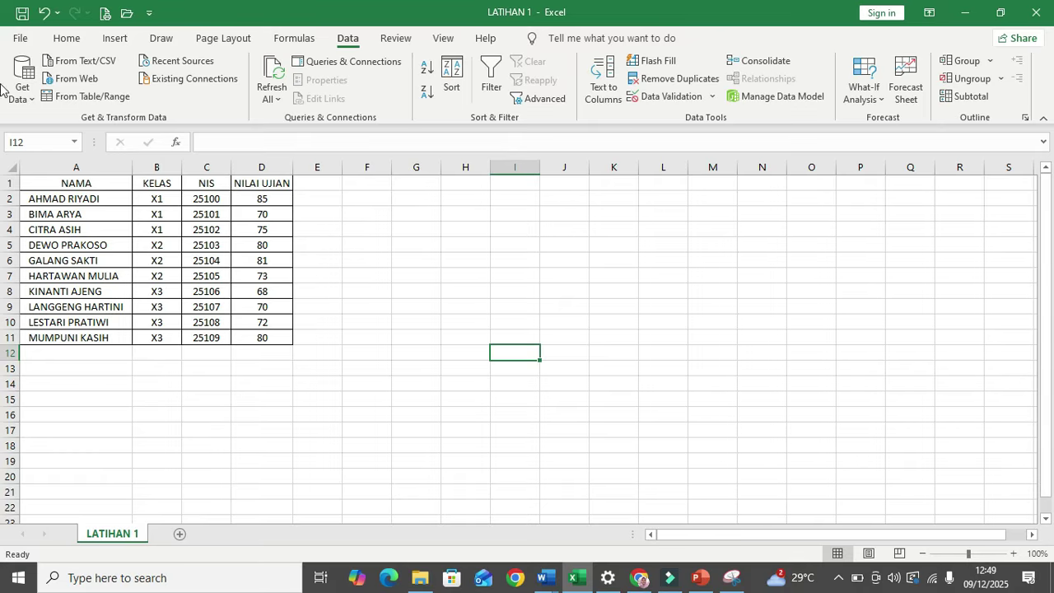
Step: Copy the entire LATIHAN 1 sheet and paste it into a new worksheet starting at cell A1
click(12, 182)
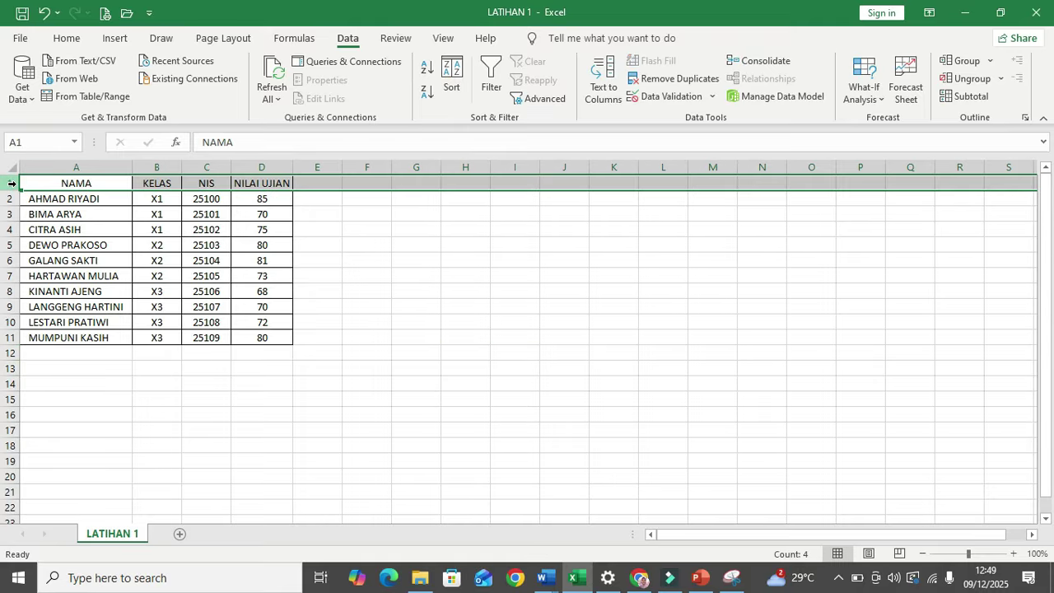
key(ctrl+a)
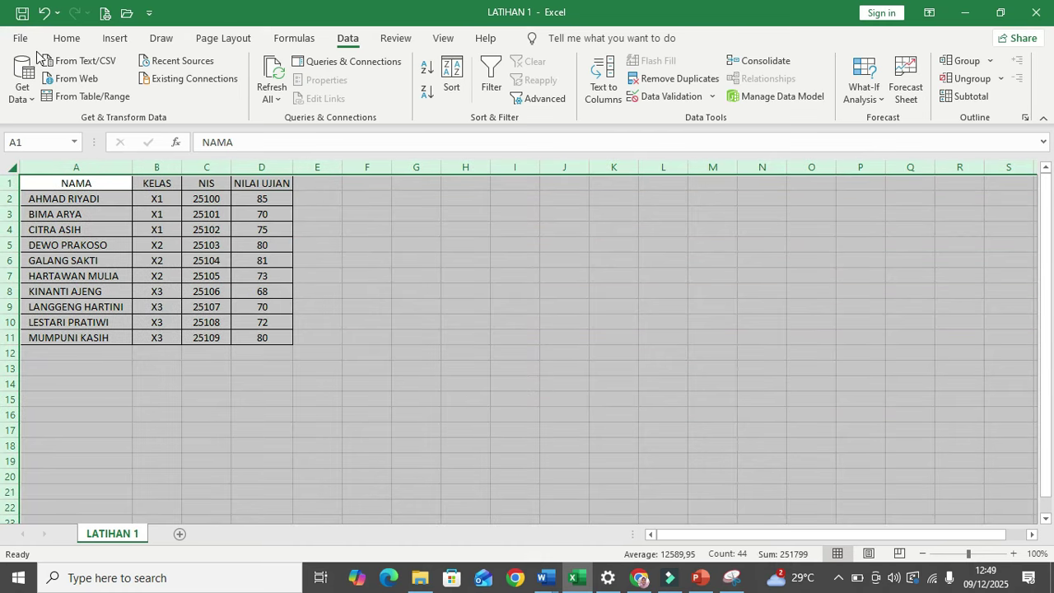
click(68, 40)
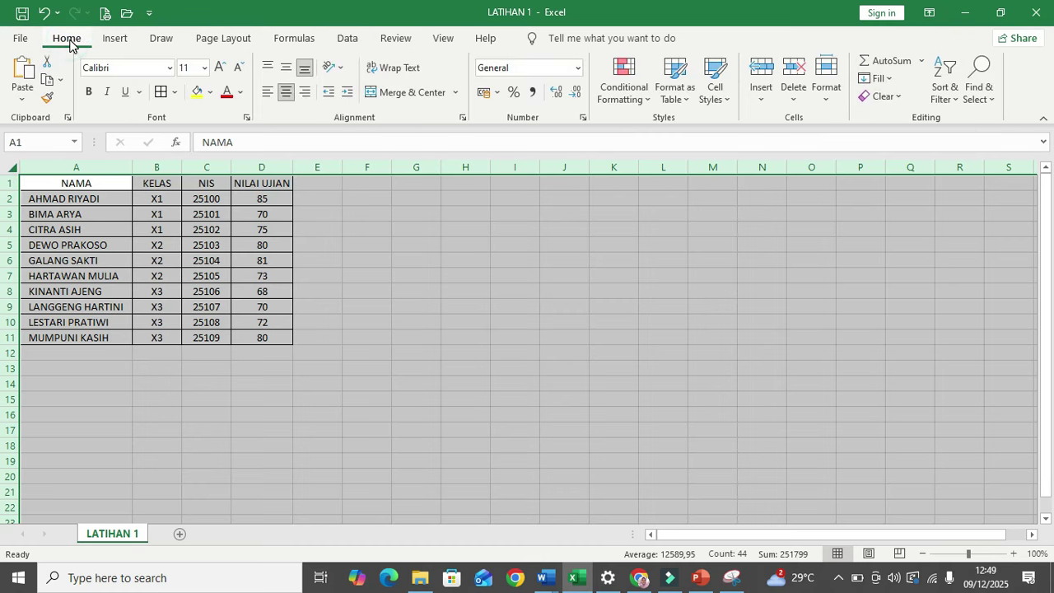
click(47, 82)
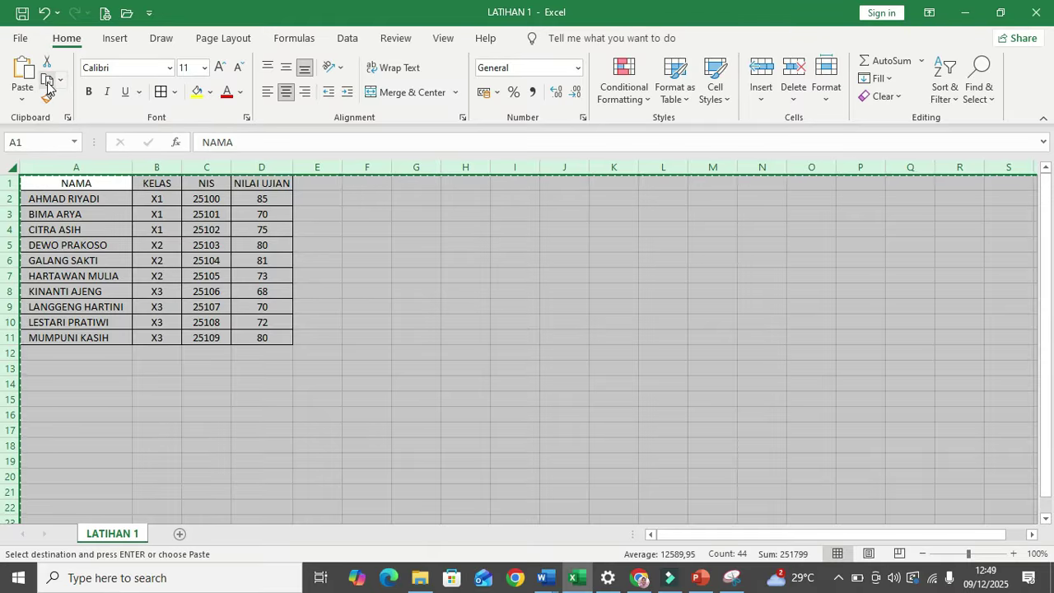
click(180, 536)
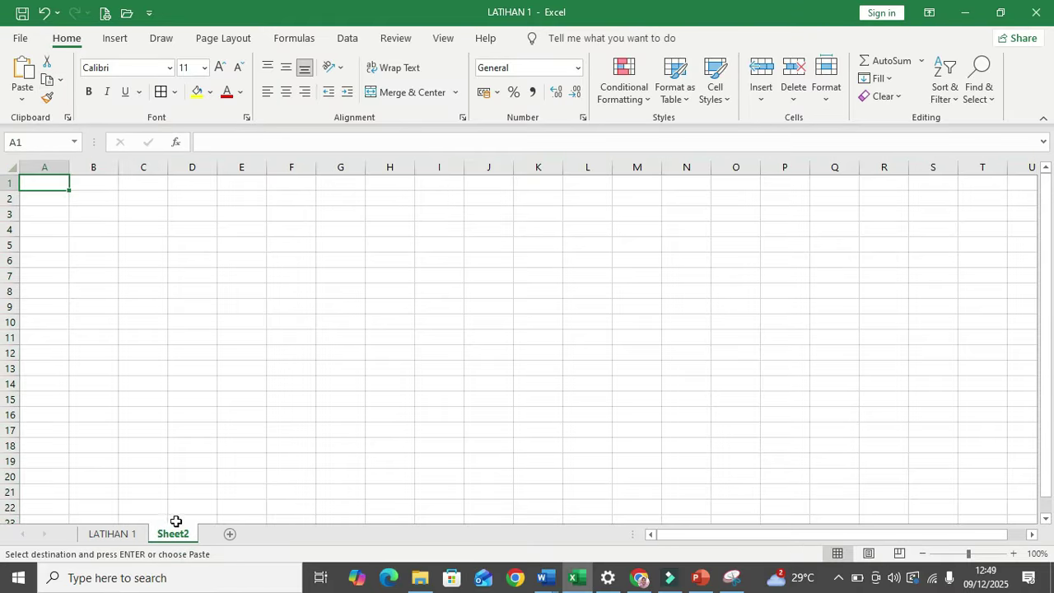
click(22, 72)
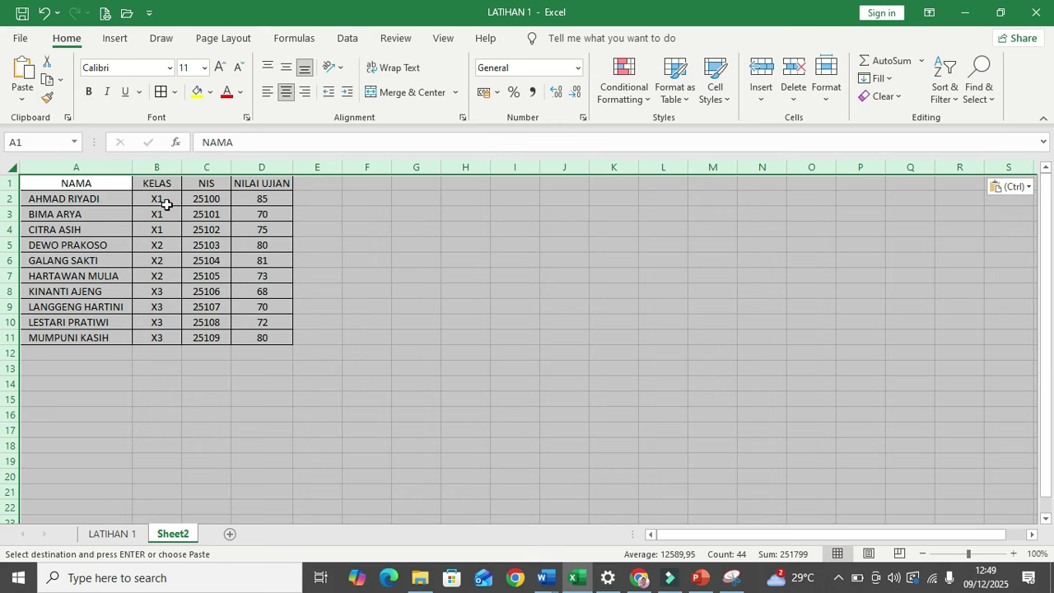
Step: Enter the formula =LOWER(A2) in cell F2 to convert the first student's name to lowercase
click(365, 198)
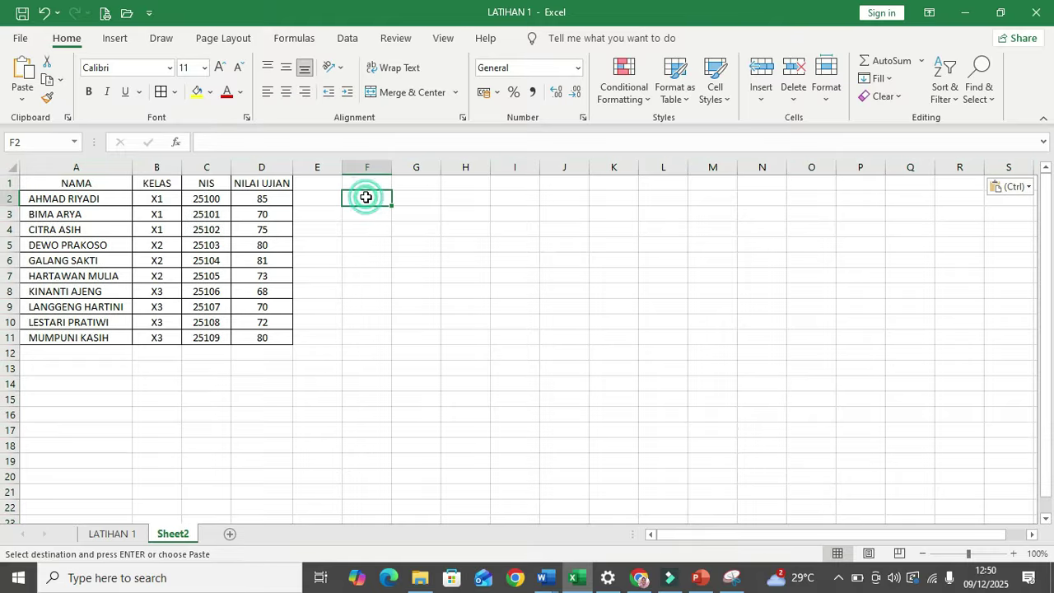
text(=)
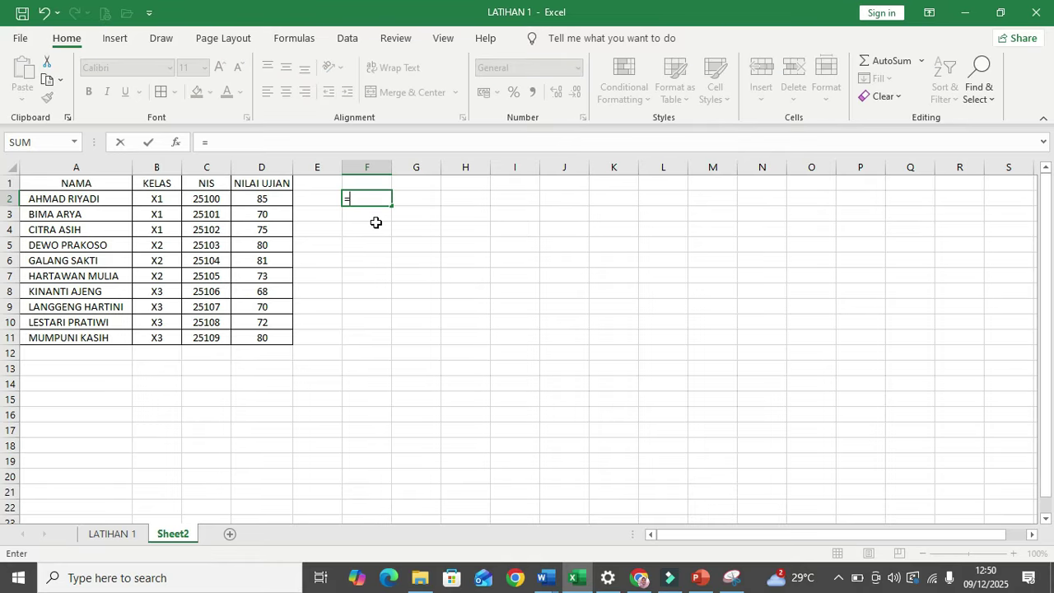
text(LOWER)
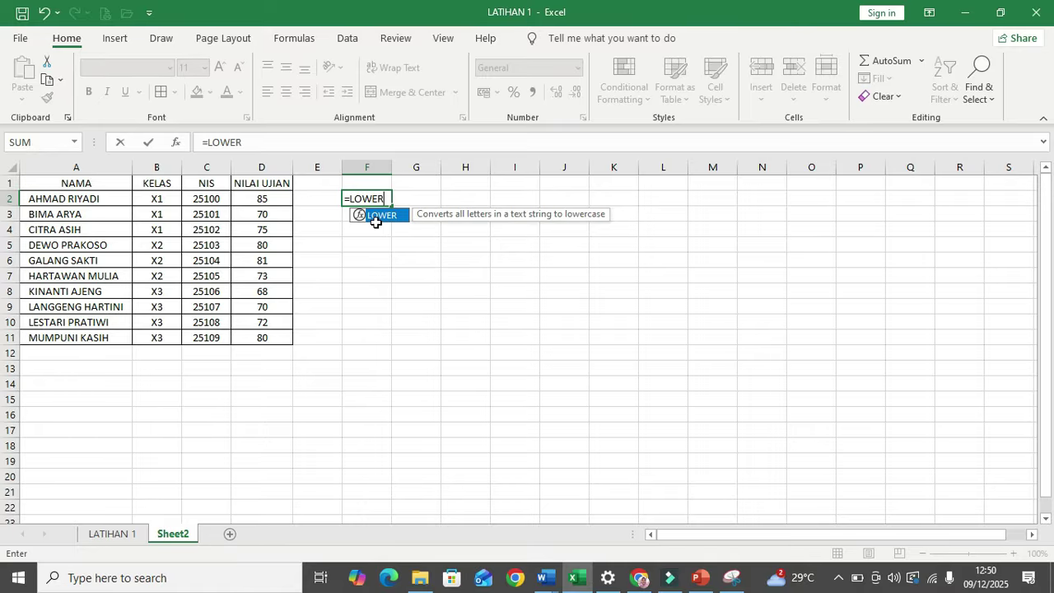
text(()
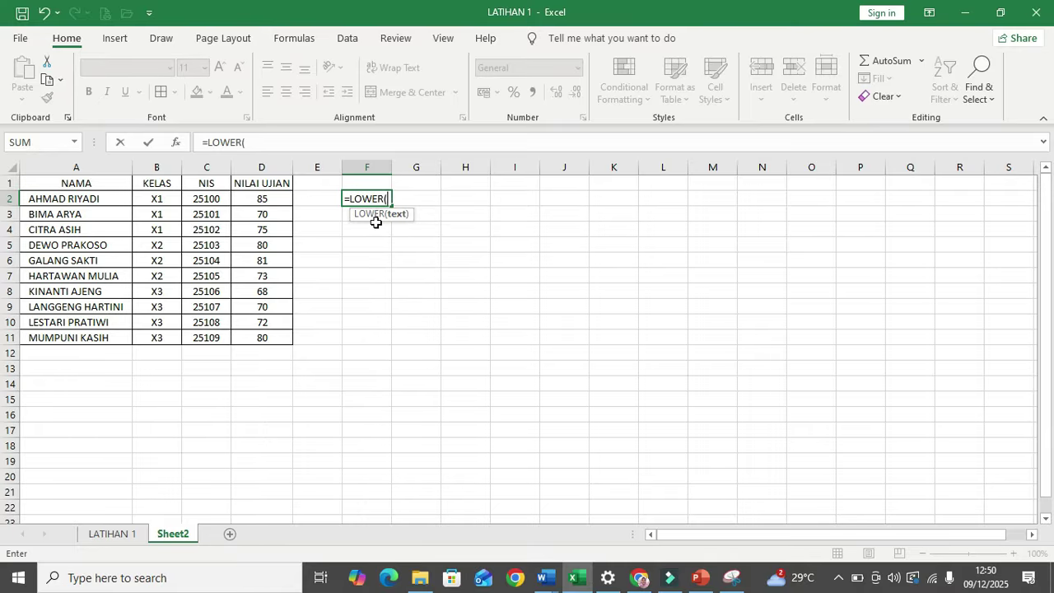
click(57, 198)
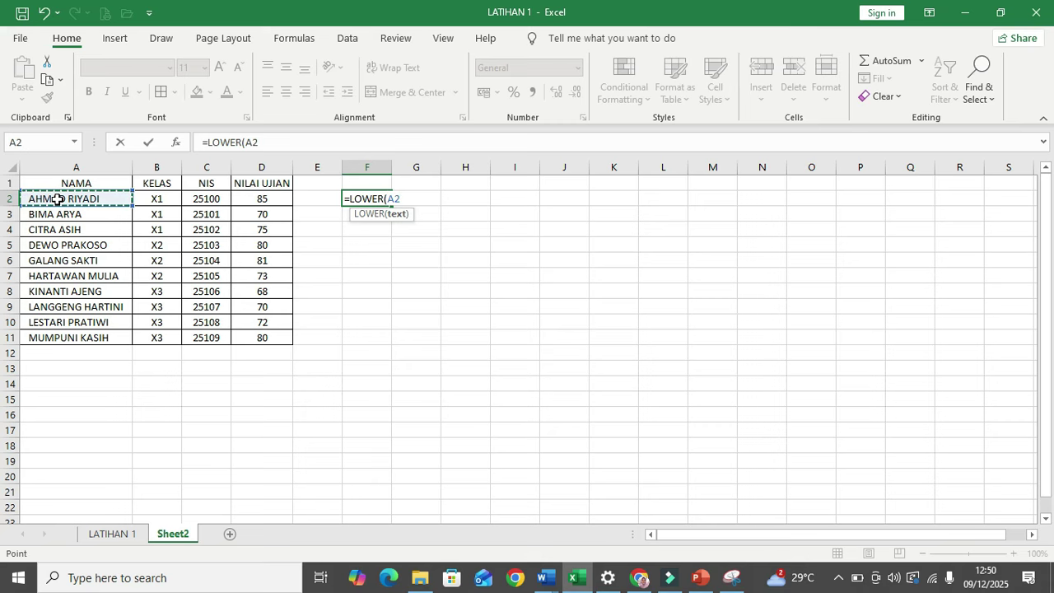
text())
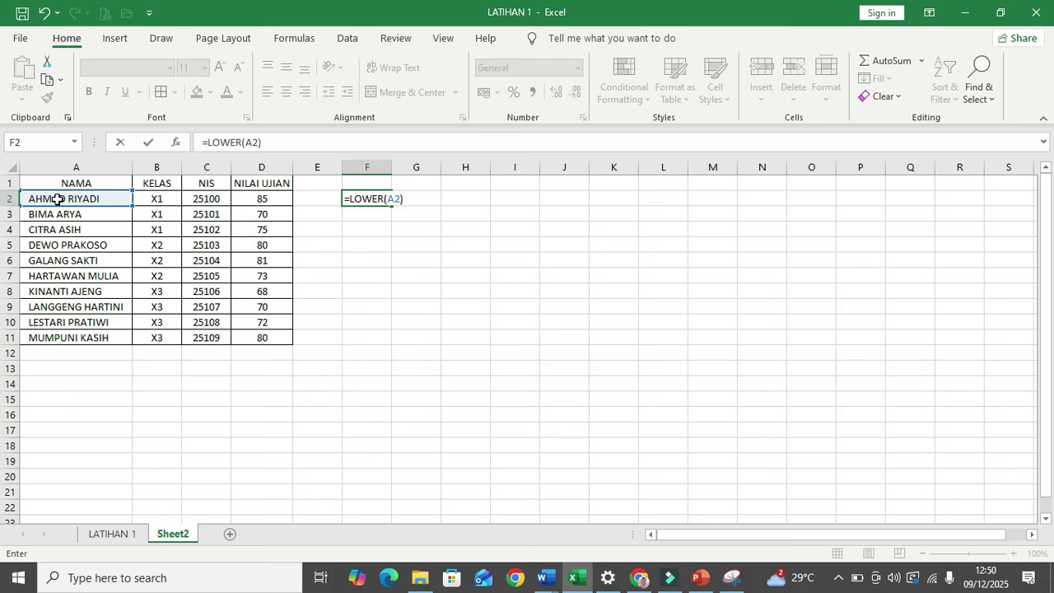
key(Return)
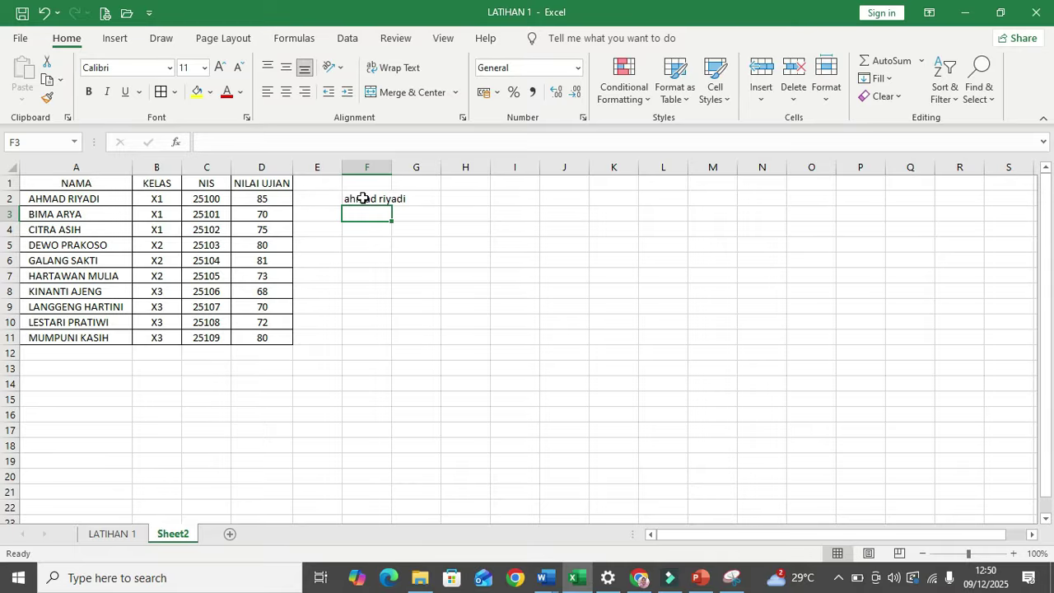
Step: Fill the LOWER formula from F2 down to F11 and widen column F to fit the names
drag(391, 168, 414, 168)
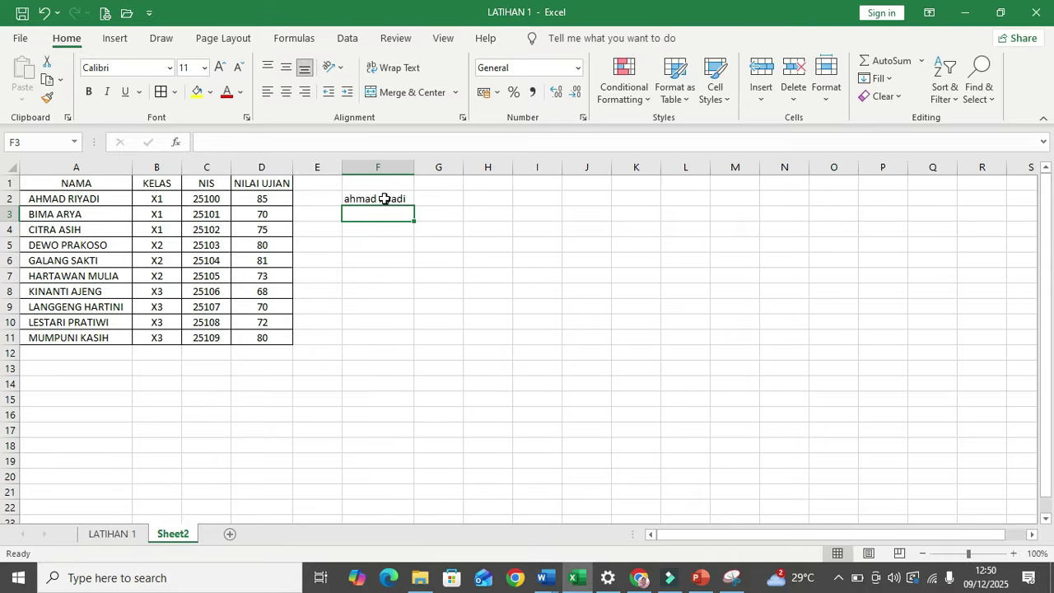
click(386, 200)
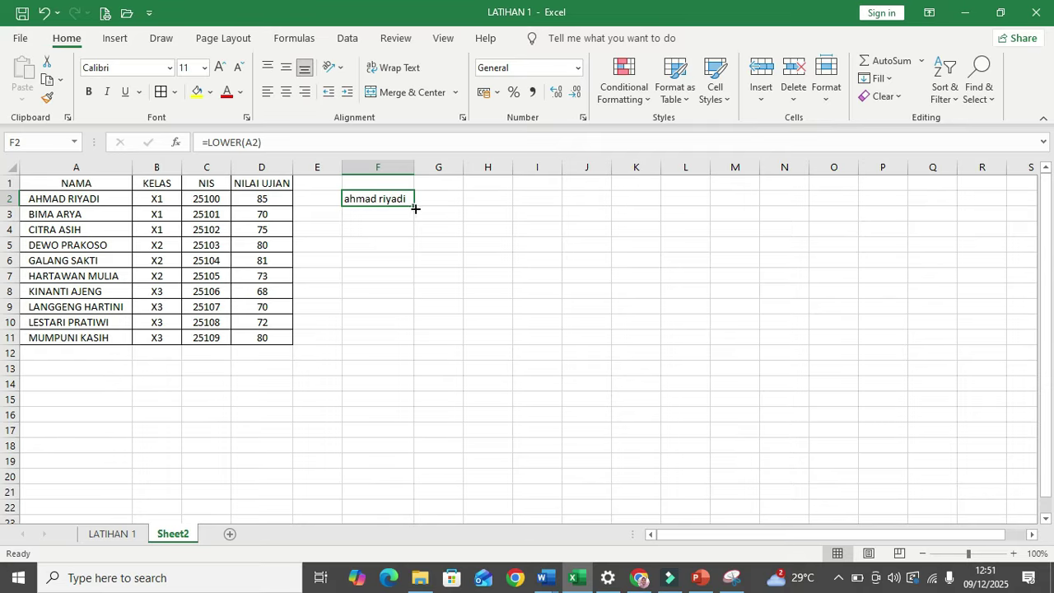
drag(415, 208, 415, 345)
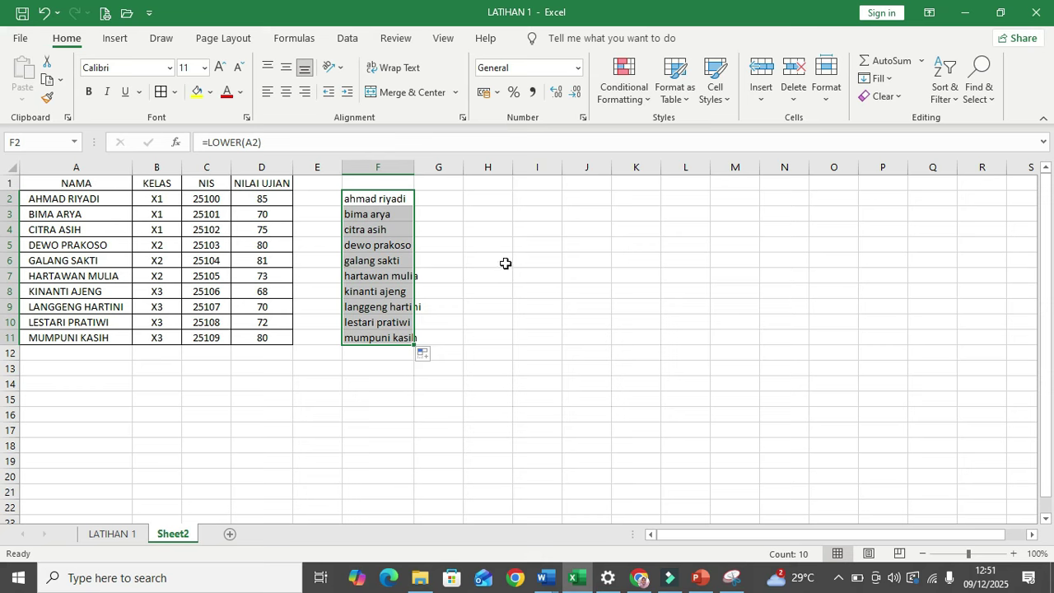
drag(415, 167, 426, 167)
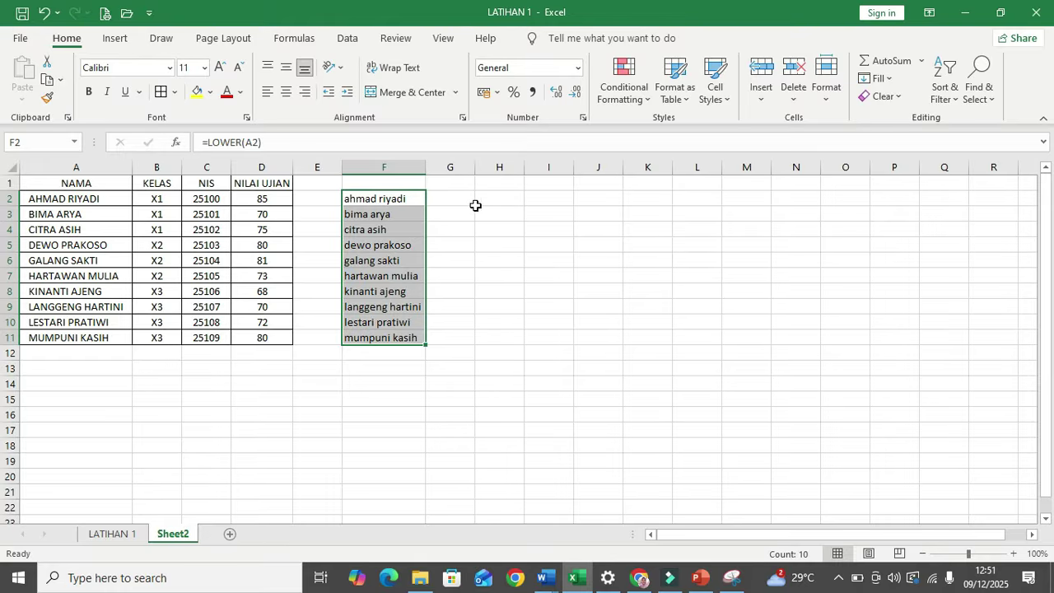
Step: Widen column G and enter =PROPER(A2) in cell G2 to capitalize each word of the first name
drag(476, 169, 510, 168)
click(502, 198)
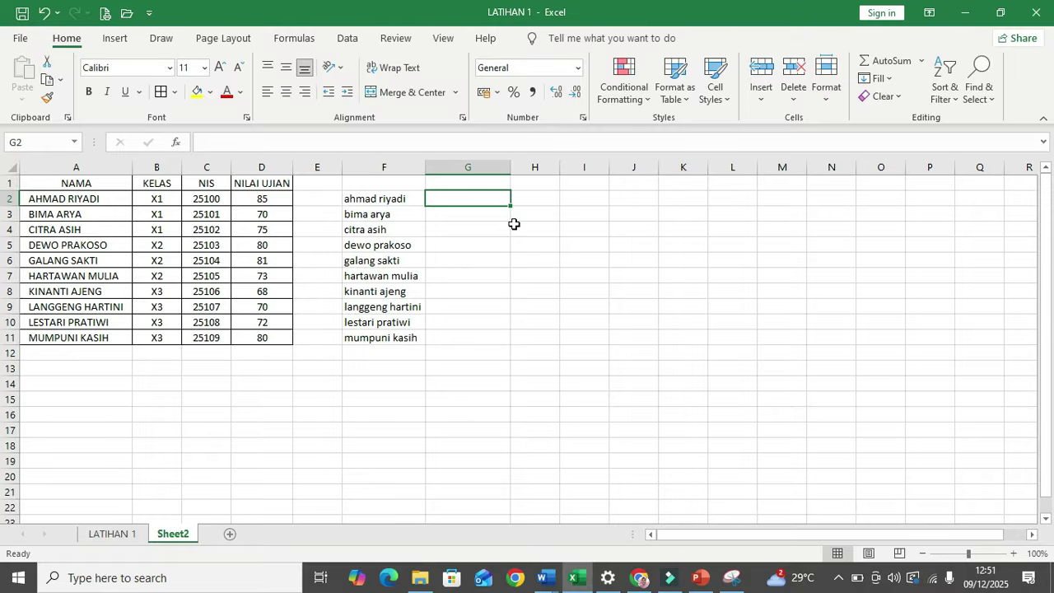
text(=)
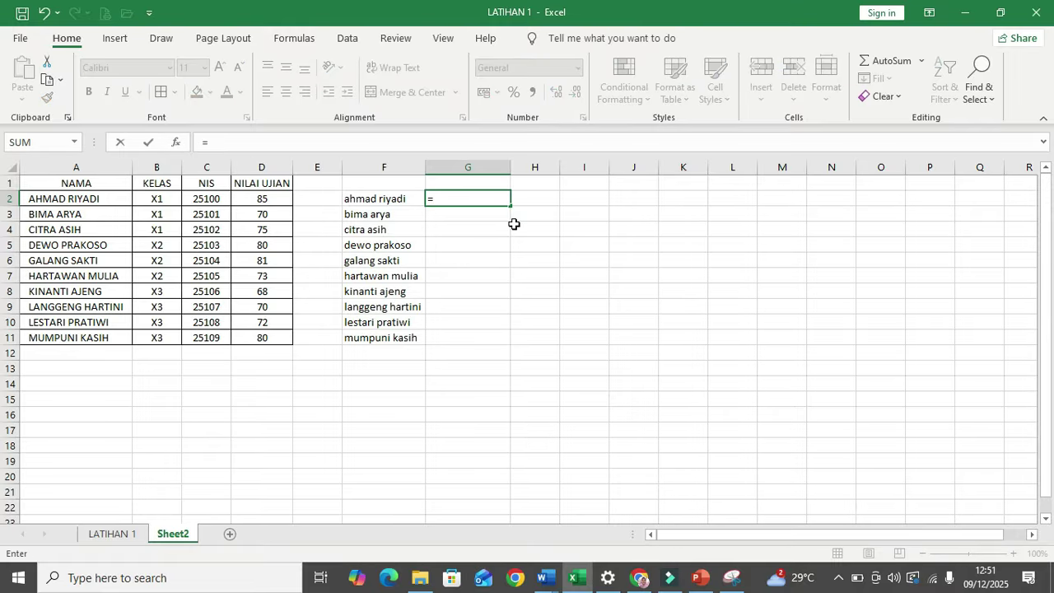
text(PROPER)
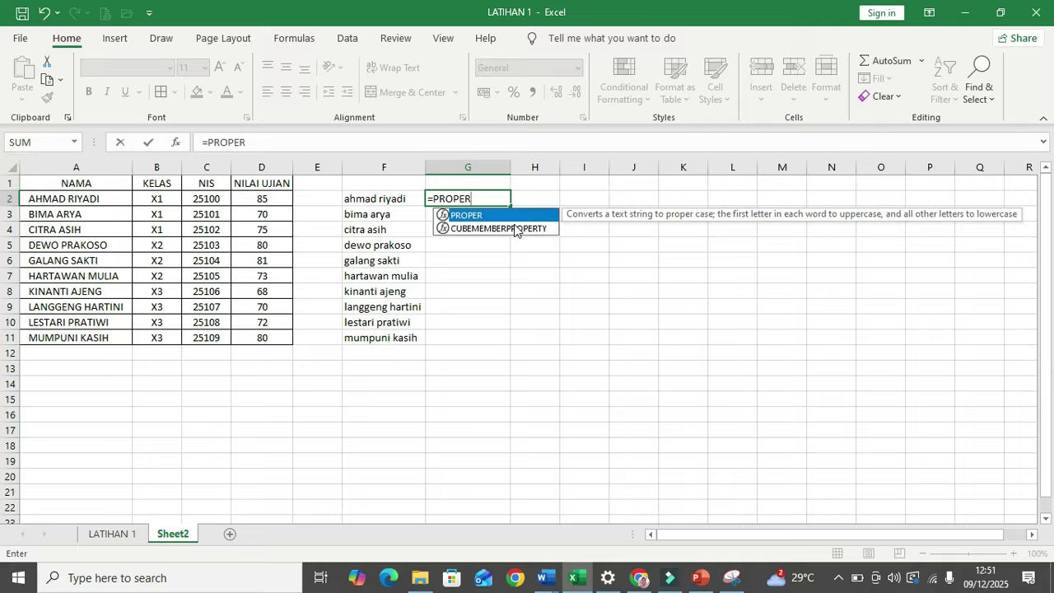
text(()
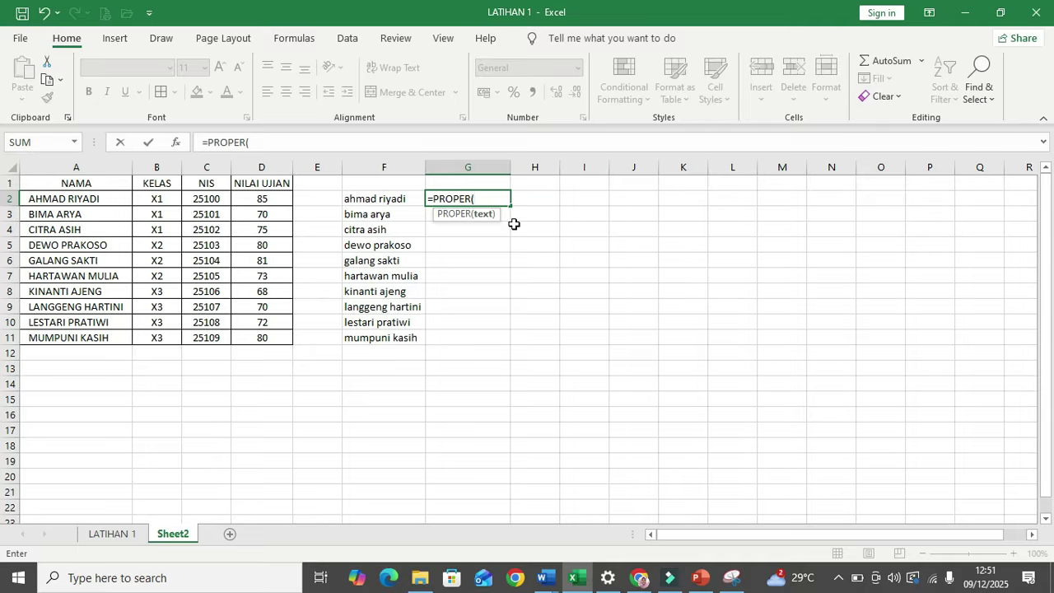
click(362, 199)
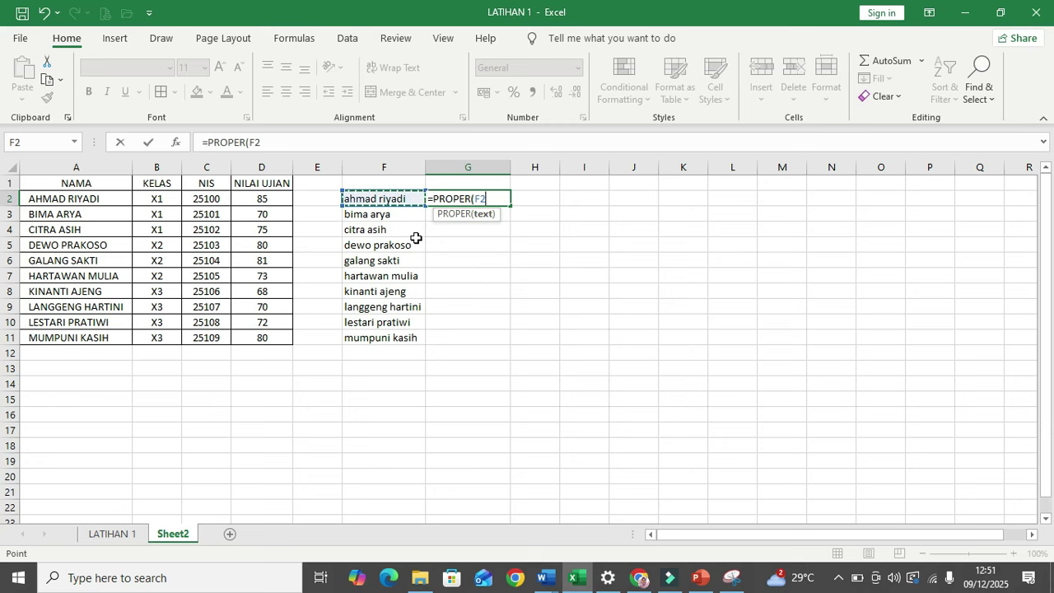
click(86, 198)
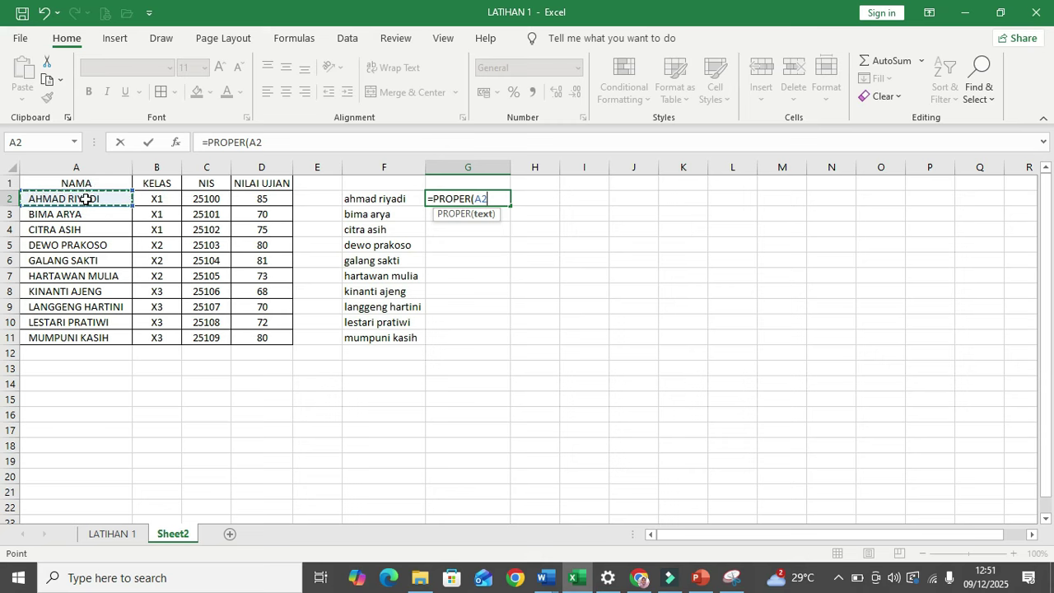
text())
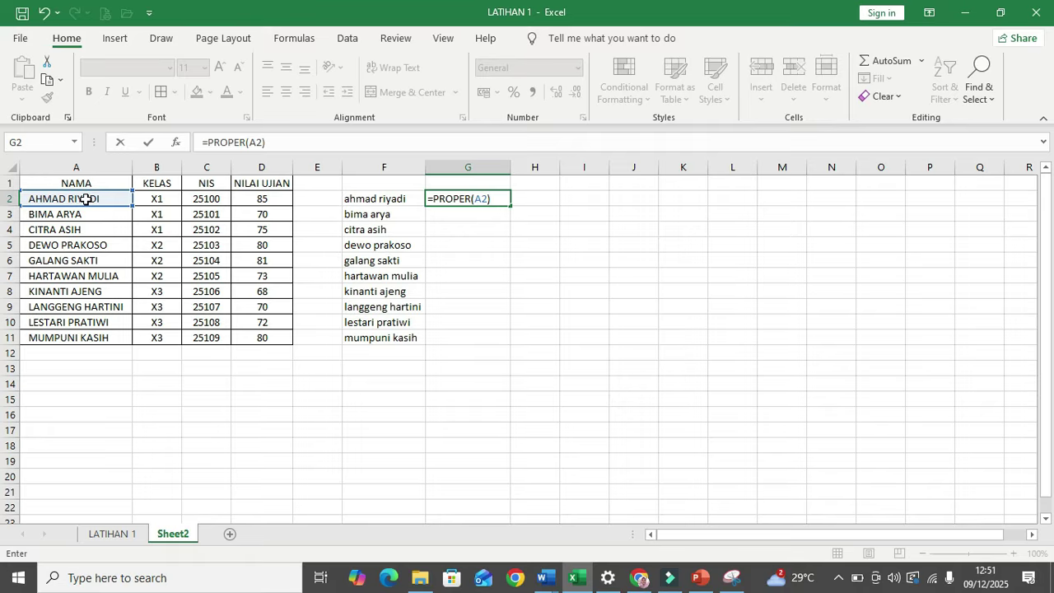
key(Return)
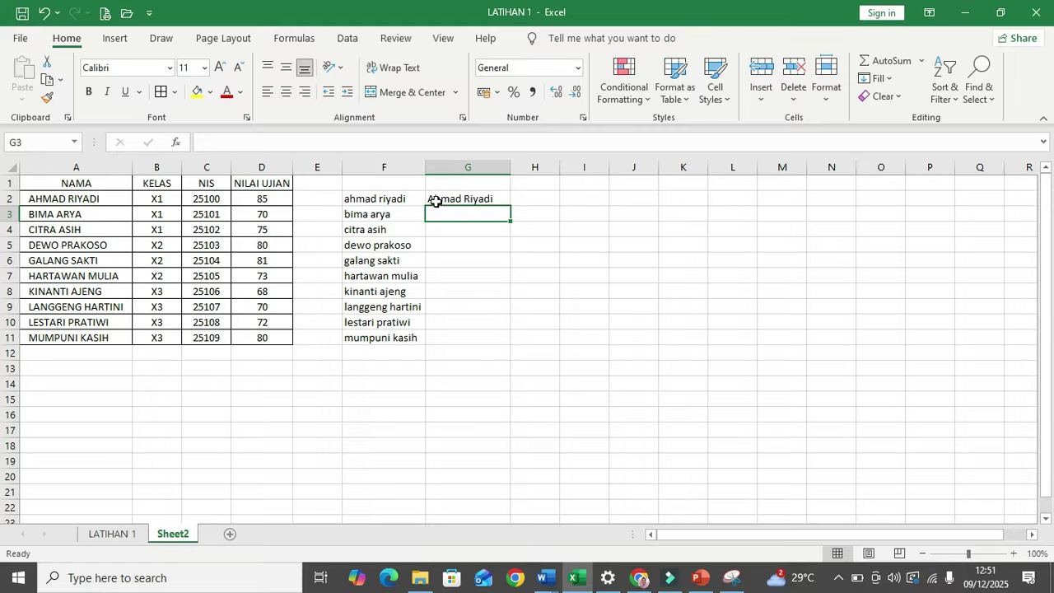
Step: Fill the PROPER formula from G2 down to G11
click(434, 200)
drag(511, 209, 516, 336)
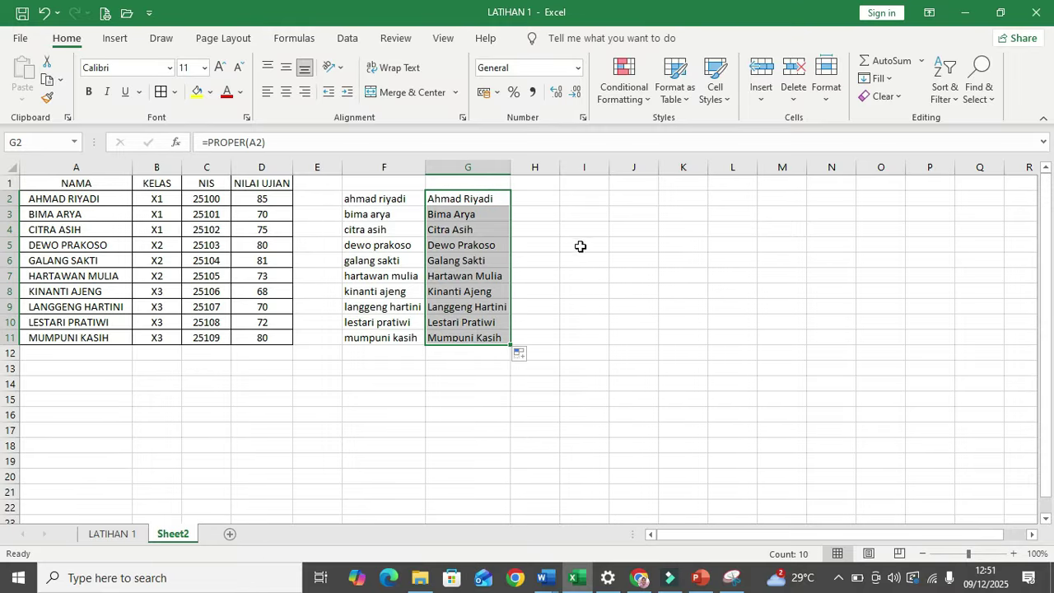
click(589, 275)
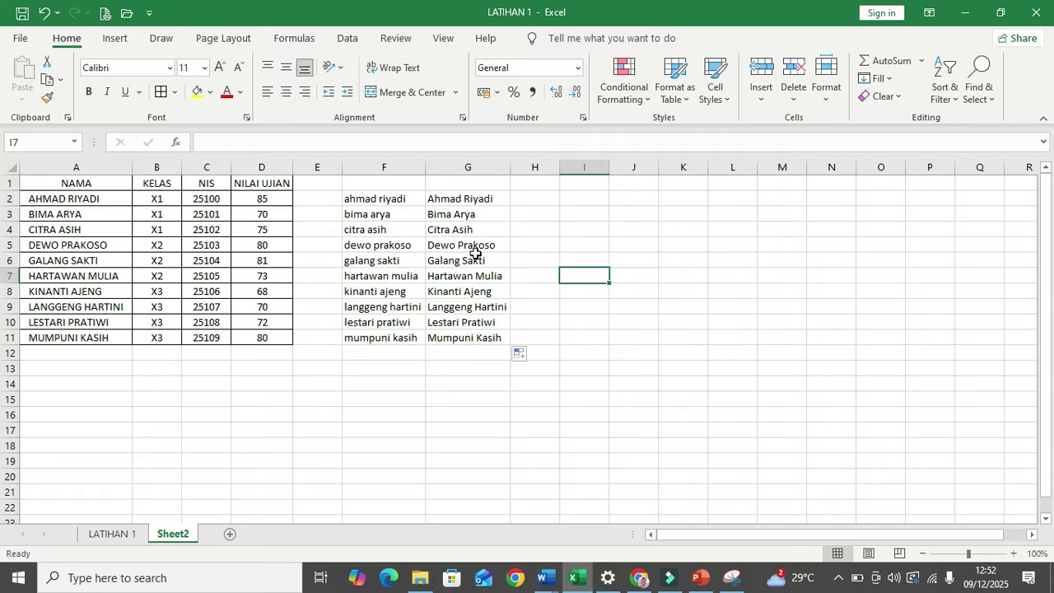
Step: Copy G2:G11 and paste it as values with number formatting over the NAMA entries starting at A2
click(466, 200)
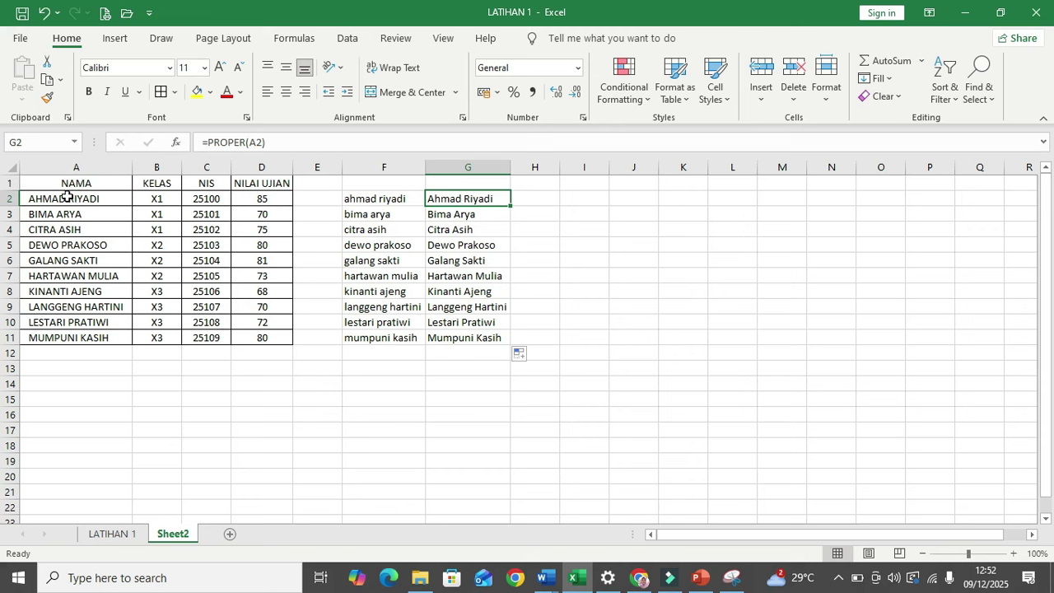
drag(459, 198, 466, 336)
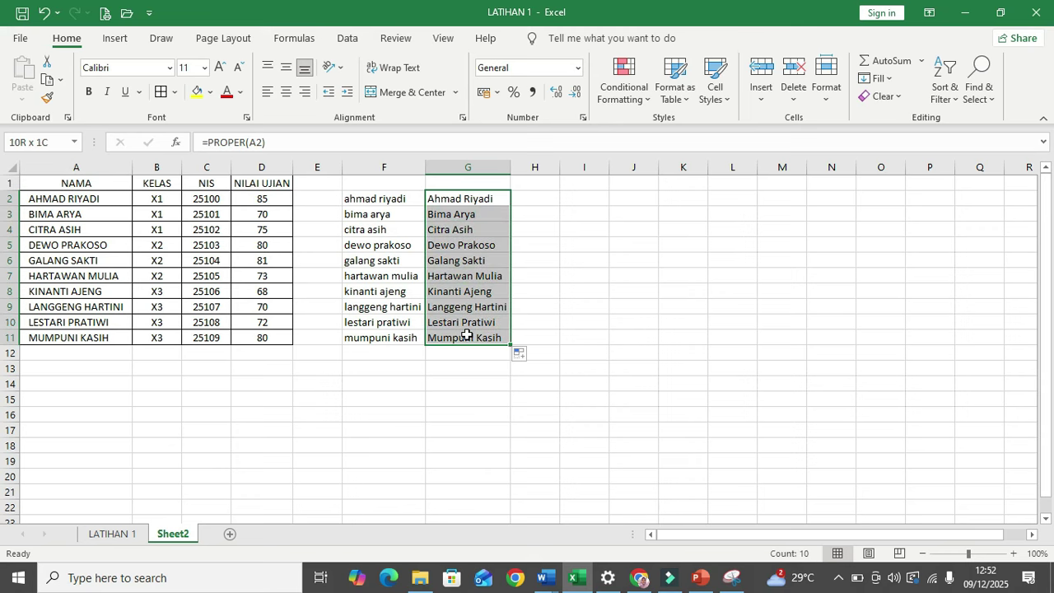
click(47, 80)
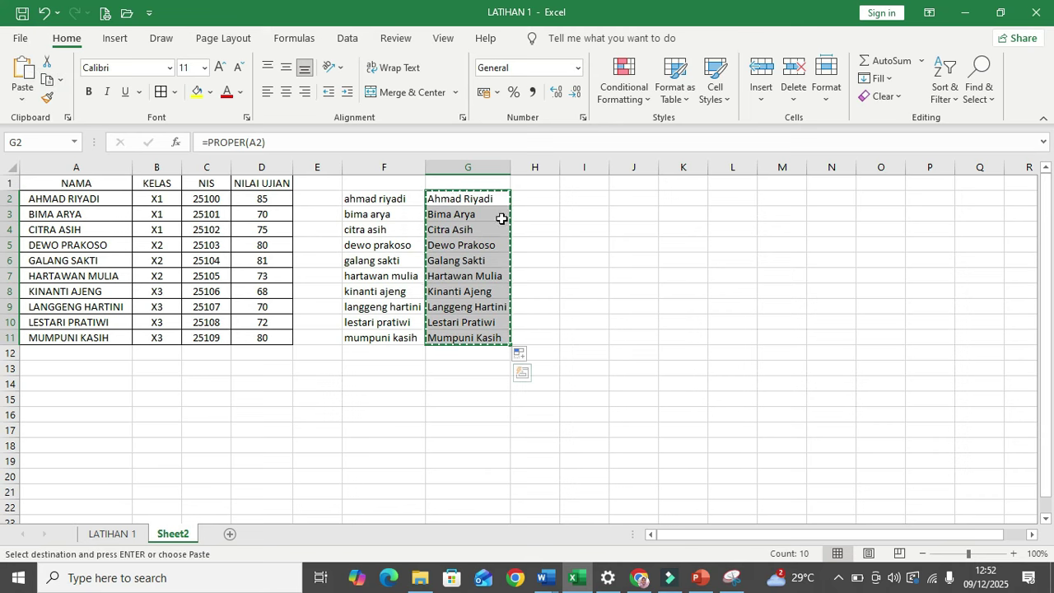
click(58, 197)
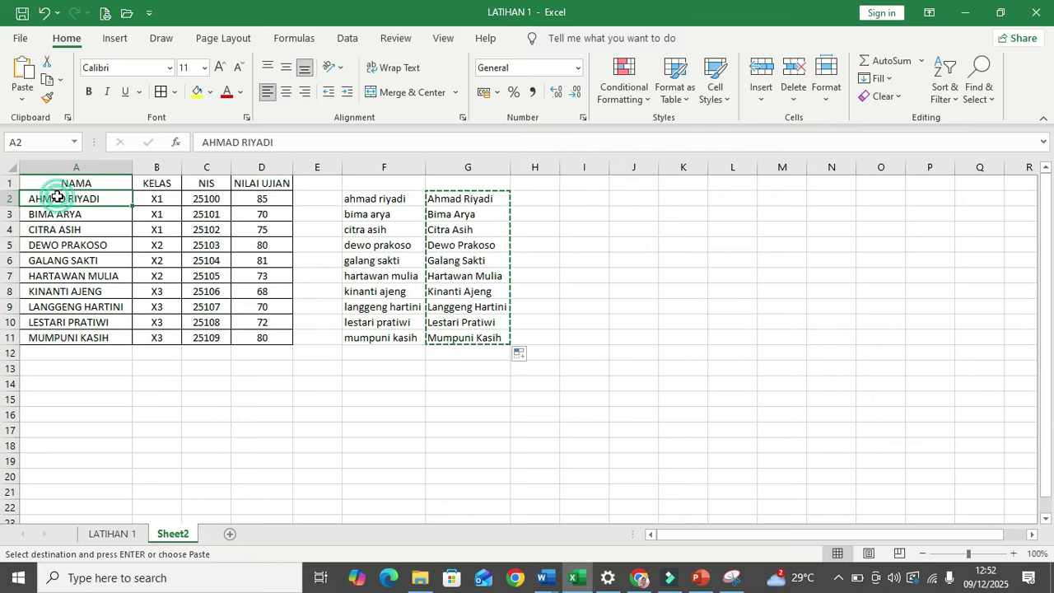
click(25, 100)
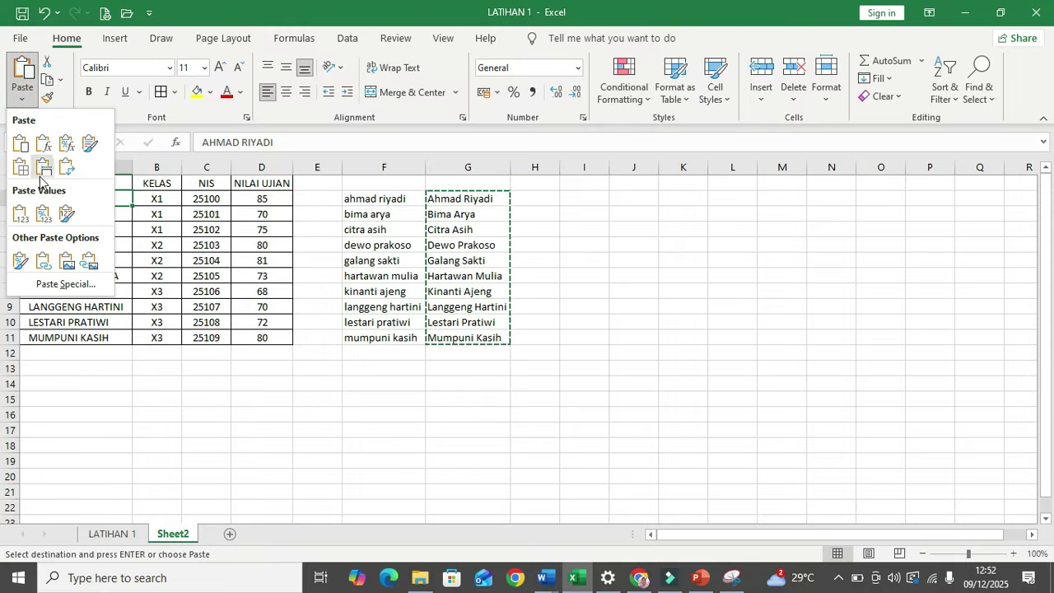
click(44, 218)
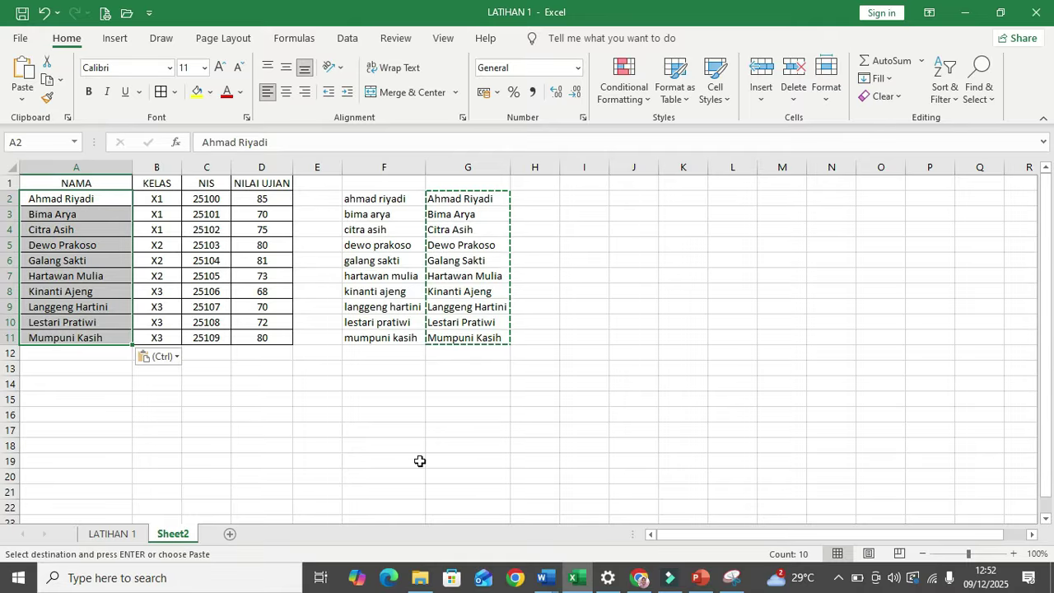
click(660, 296)
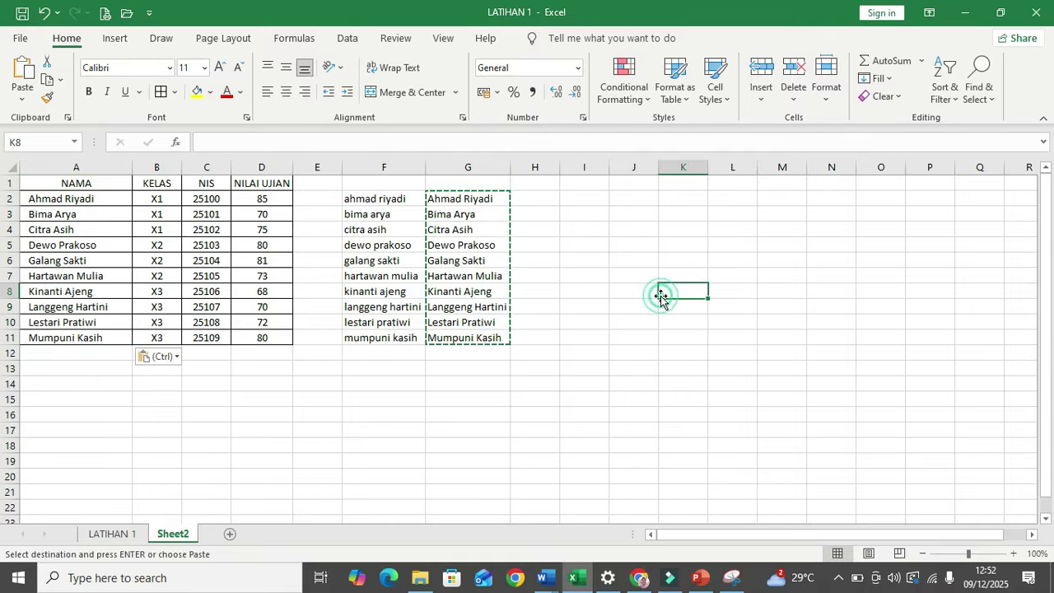
Step: Enter the formula =UPPER(F2) in cell H2 to convert the lowercase name to uppercase
click(543, 203)
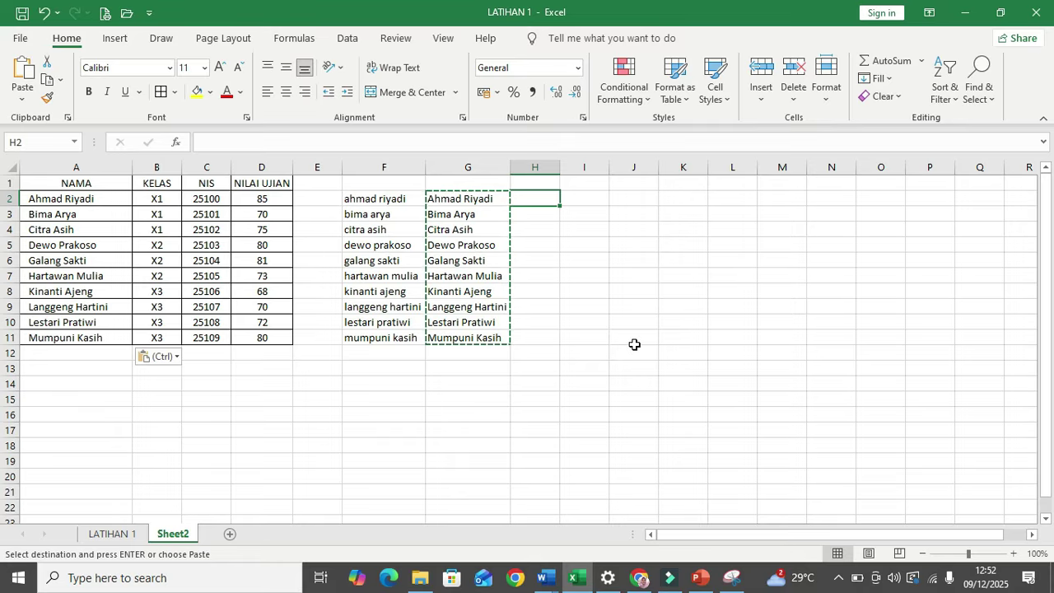
text(=)
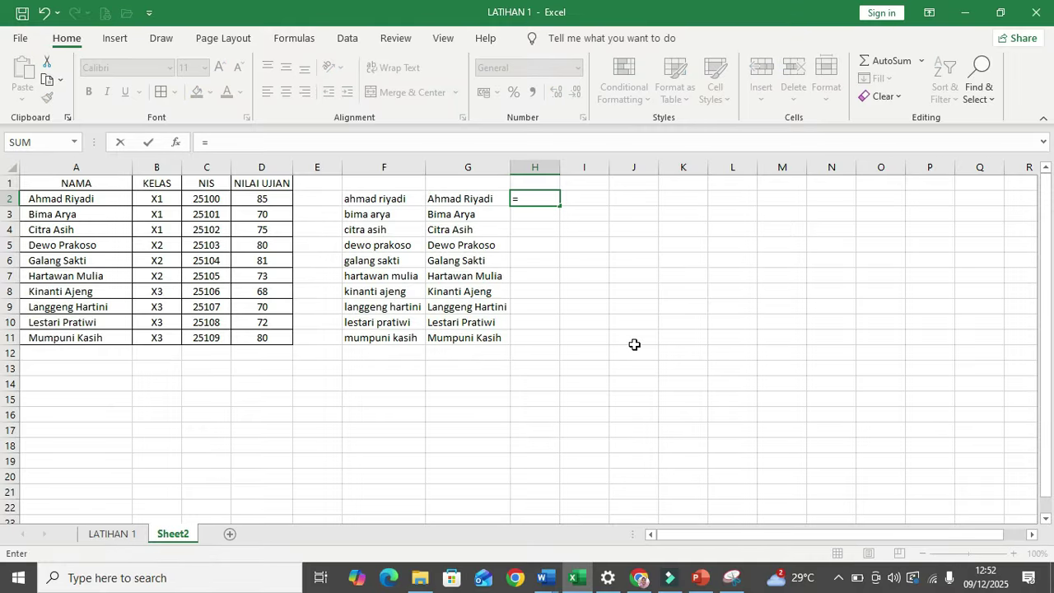
text(UP)
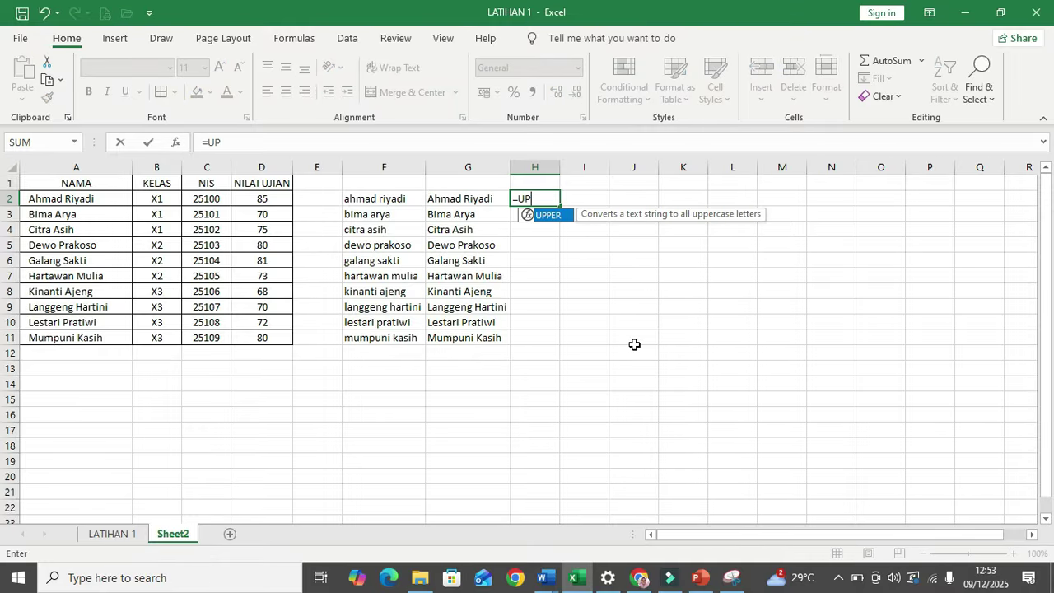
text(PER()
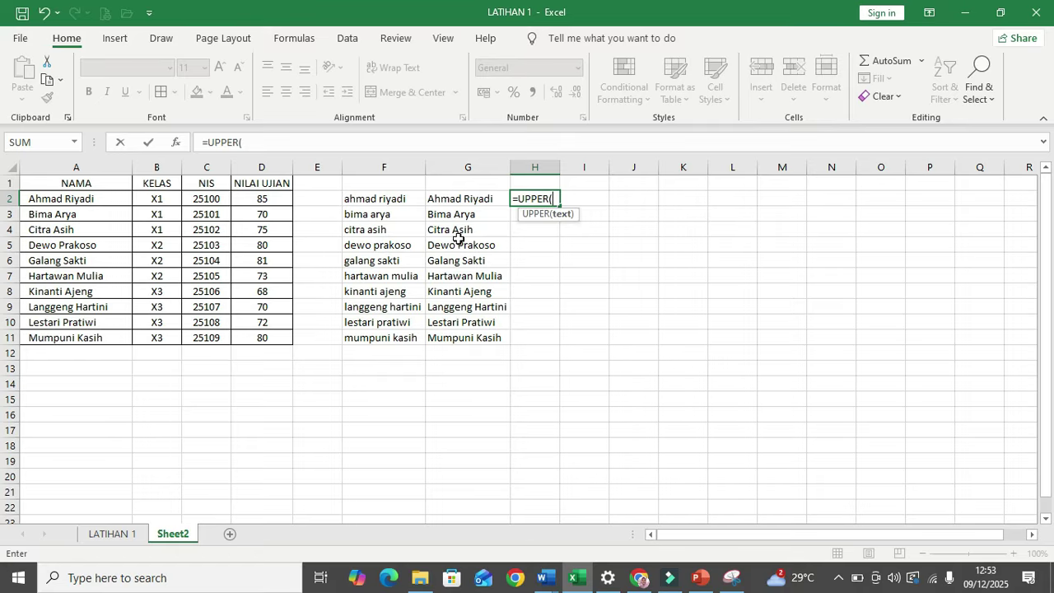
click(376, 199)
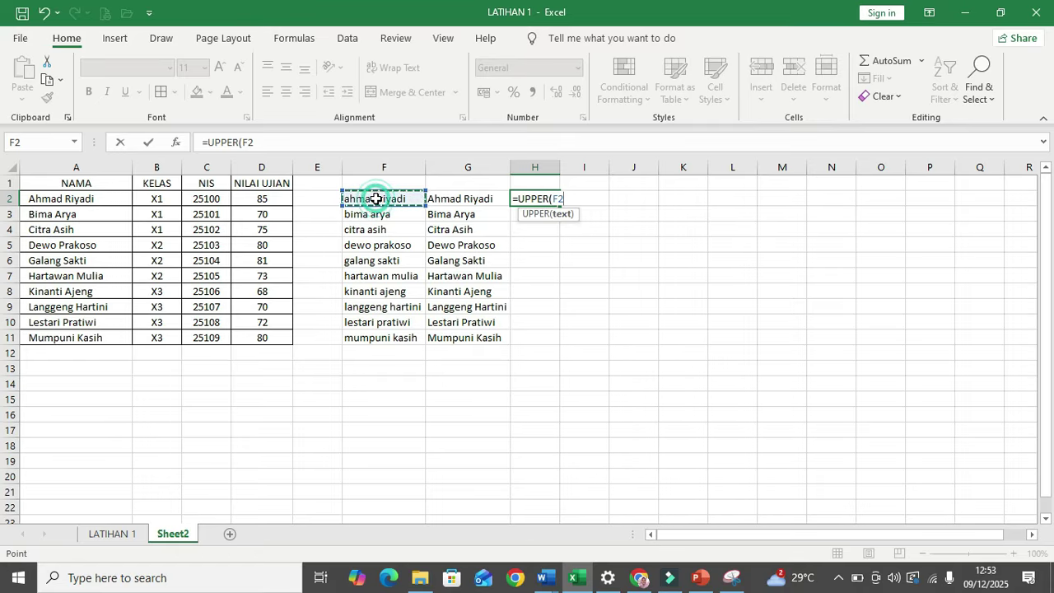
text())
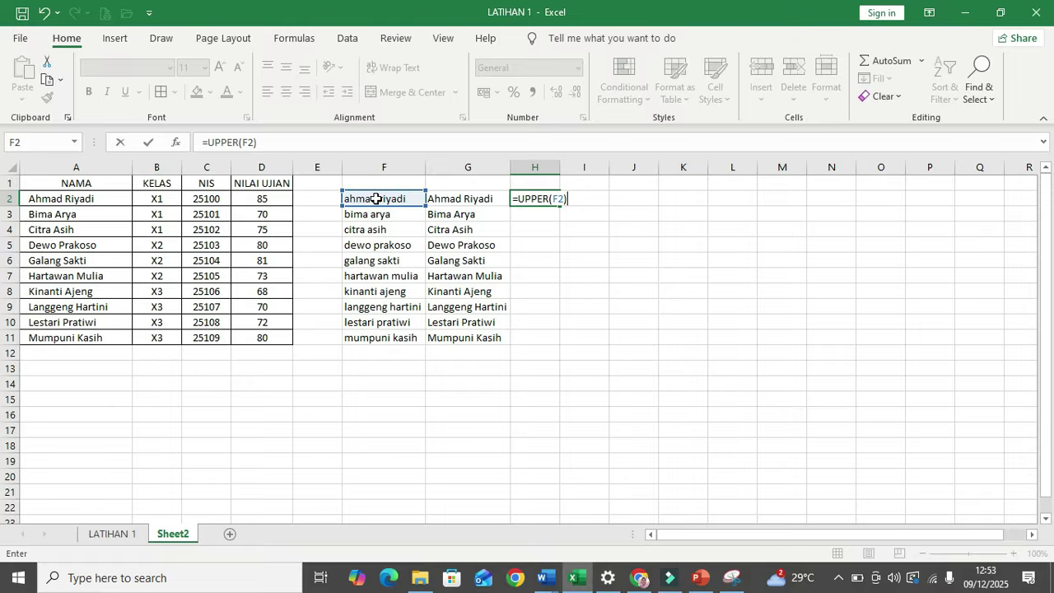
key(Return)
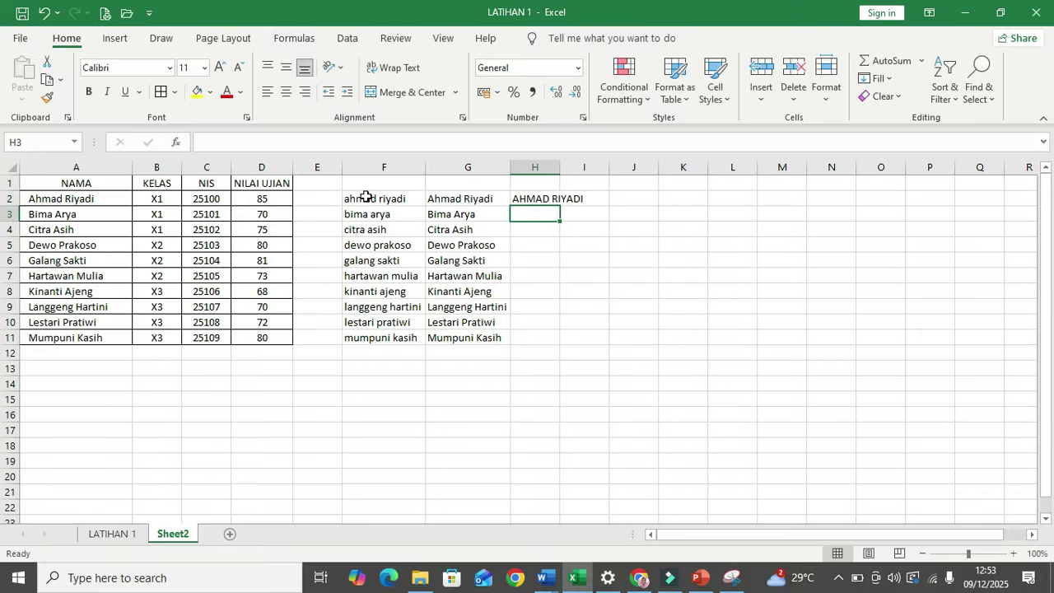
Step: Fill the UPPER formula from H2 down to H11 and widen column H to fit the full names
click(549, 202)
drag(560, 206, 561, 344)
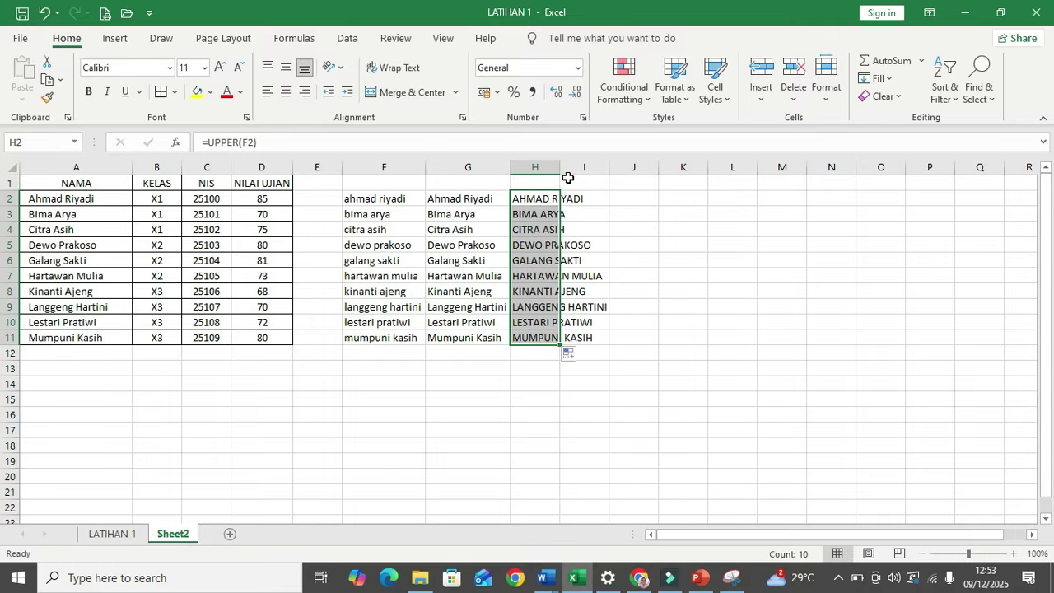
drag(557, 166, 619, 167)
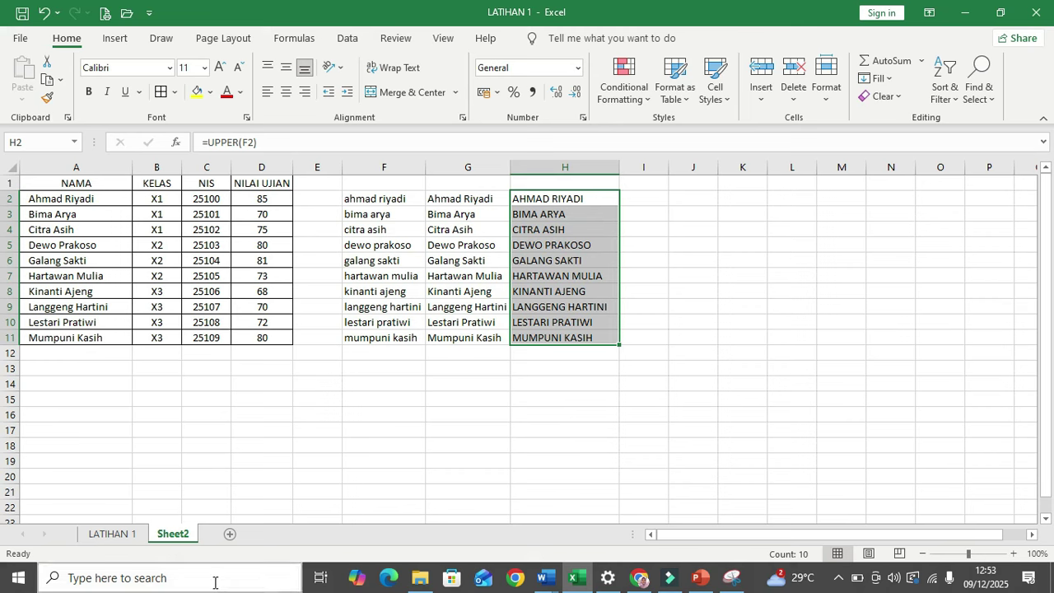
Step: Rename the Sheet2 worksheet as LATIHAN2
double_click(183, 537)
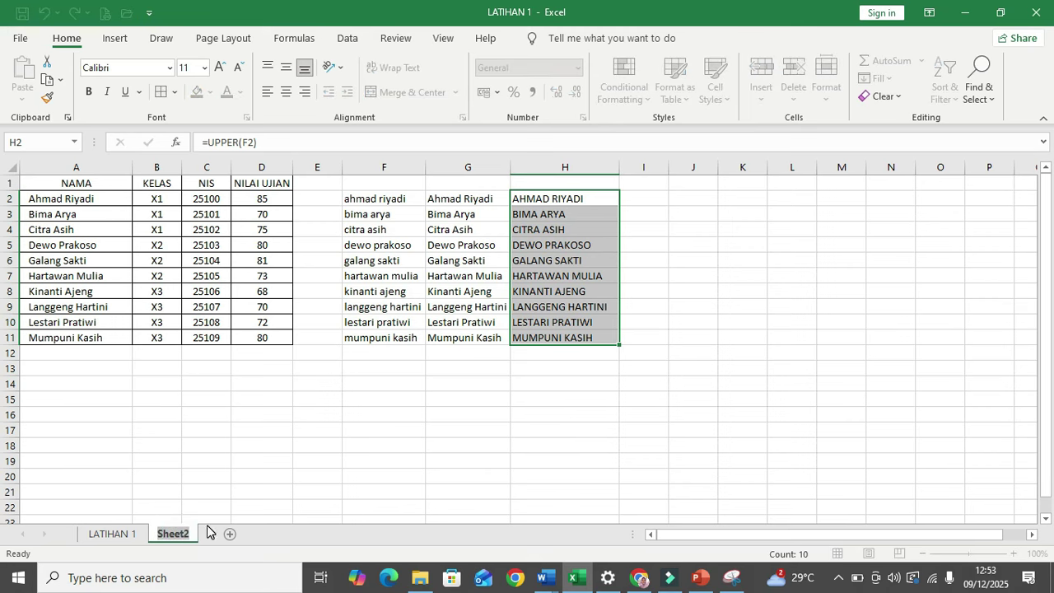
key(BackSpace)
text(latihan)
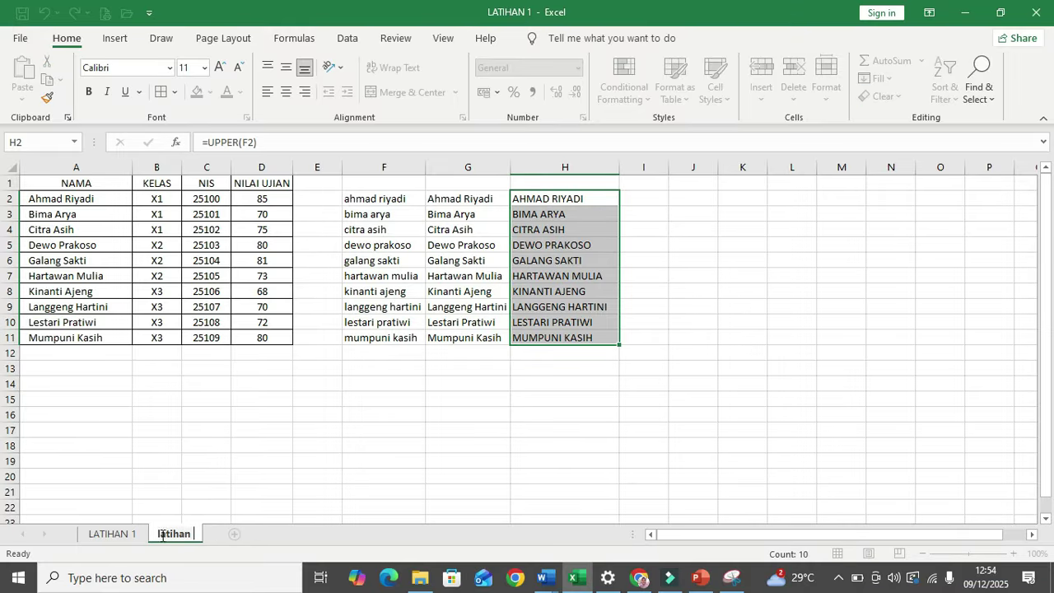
double_click(167, 532)
key(BackSpace)
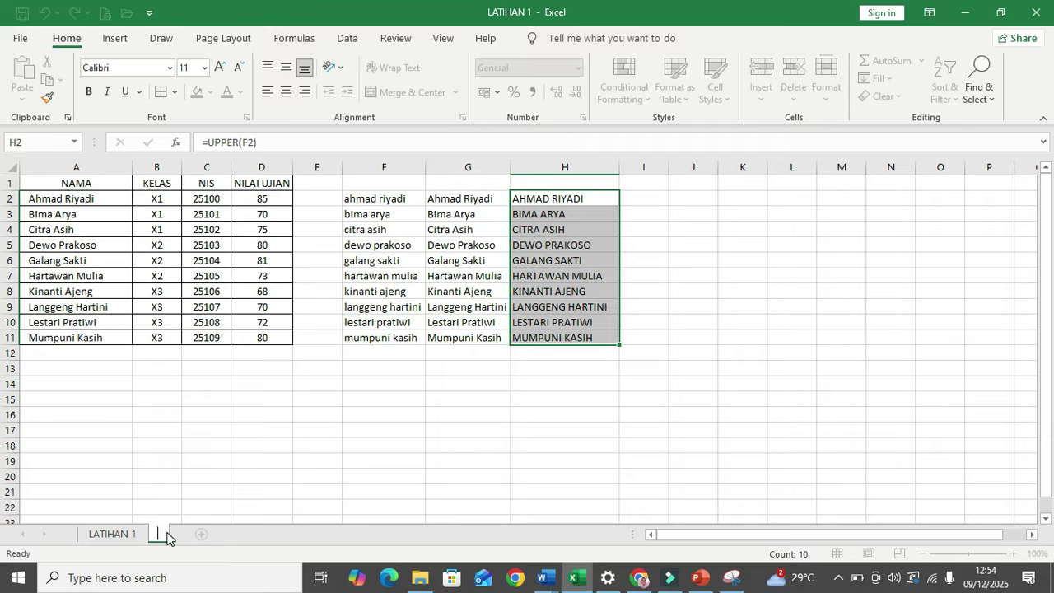
text(l)
key(BackSpace)
text(LATIHAN)
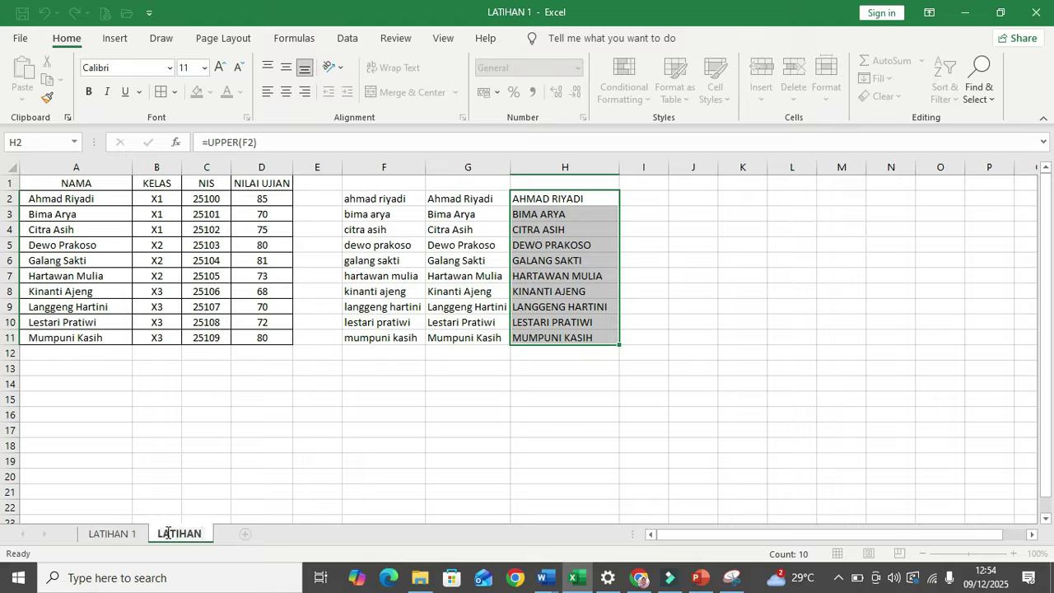
text(2)
key(Return)
click(358, 420)
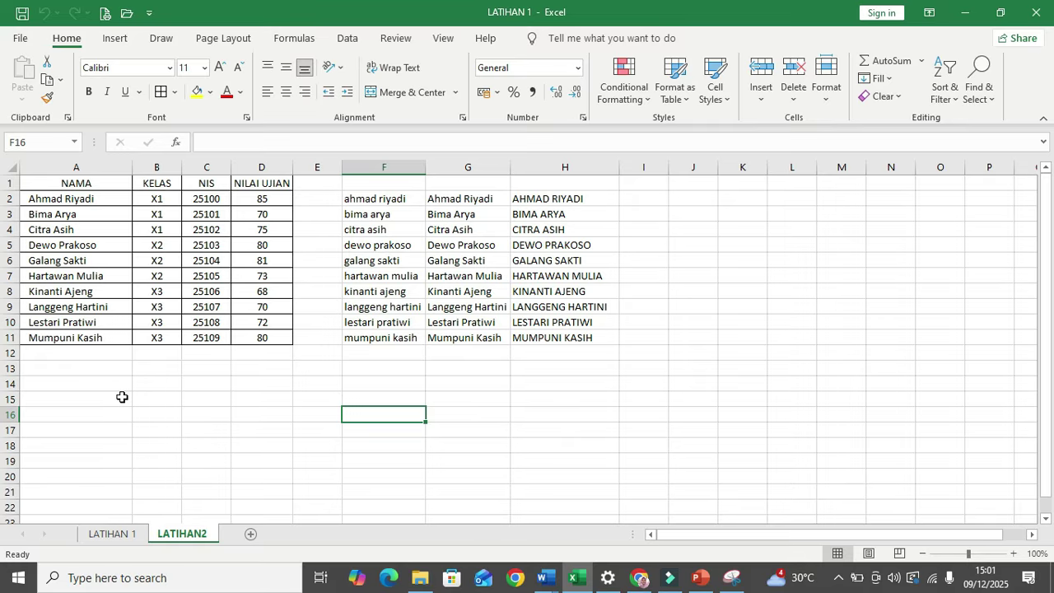
Step: Copy the entire contents of the LATIHAN 1 sheet into a new worksheet placed after LATIHAN2
click(112, 534)
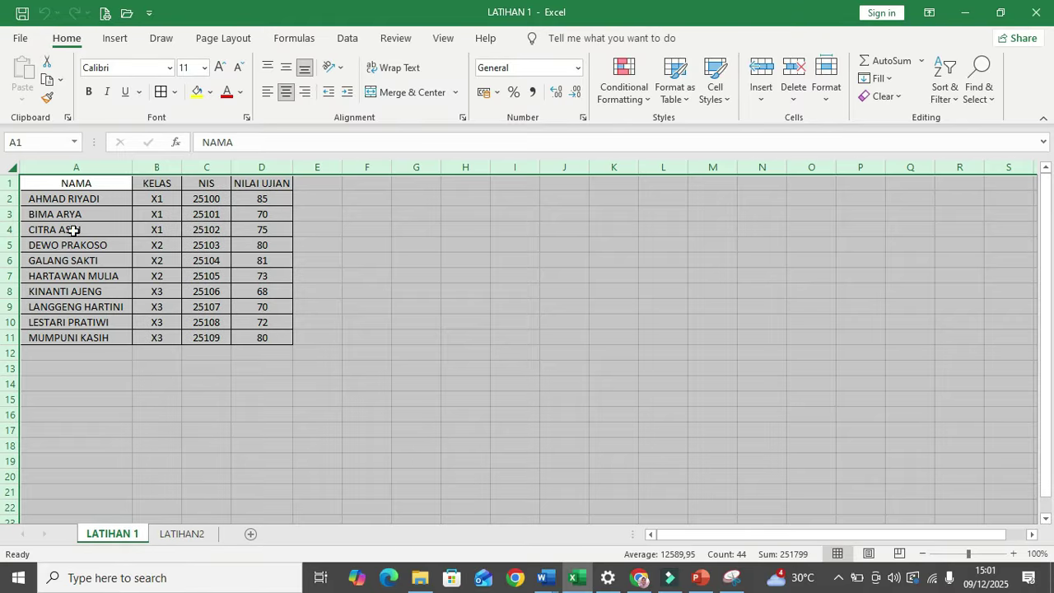
click(46, 80)
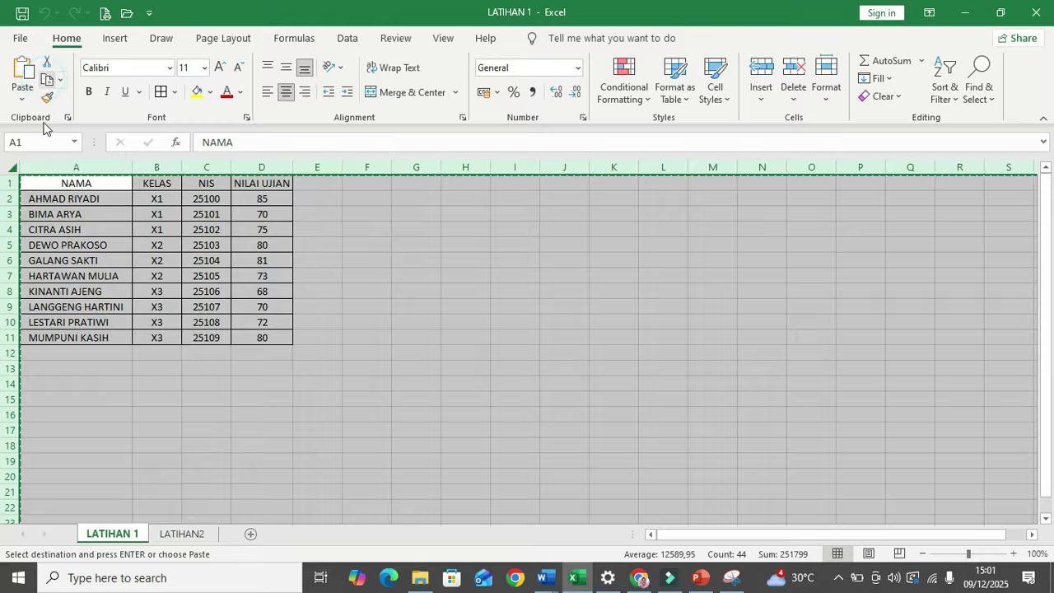
click(250, 535)
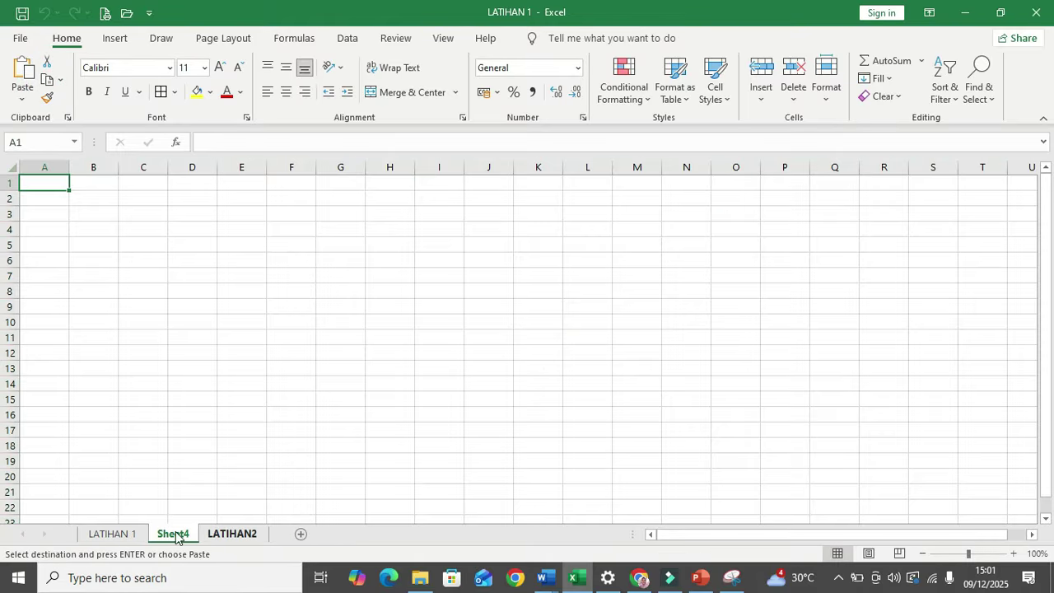
drag(175, 533, 275, 524)
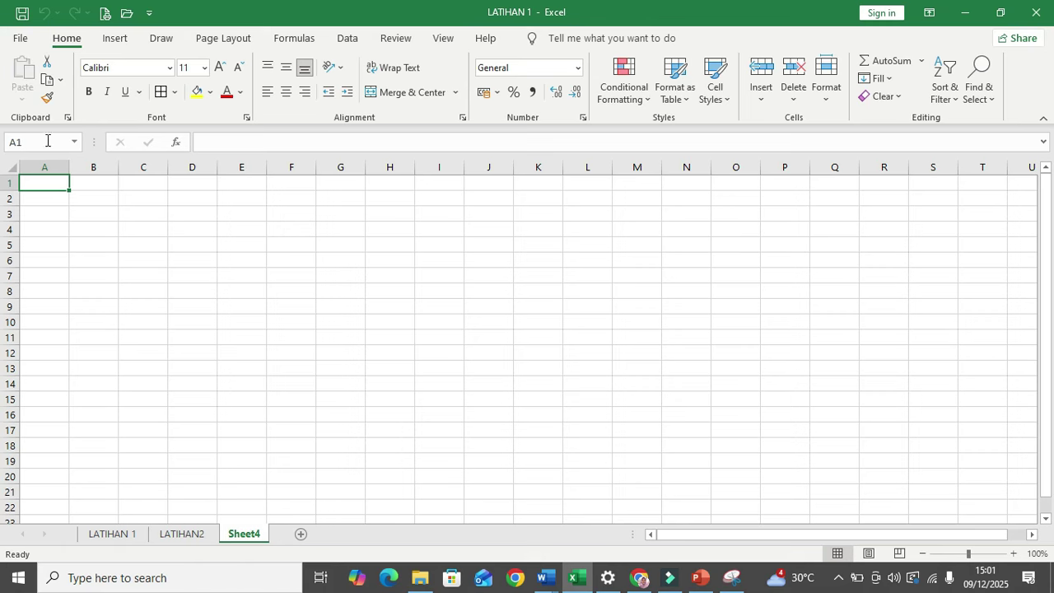
click(49, 79)
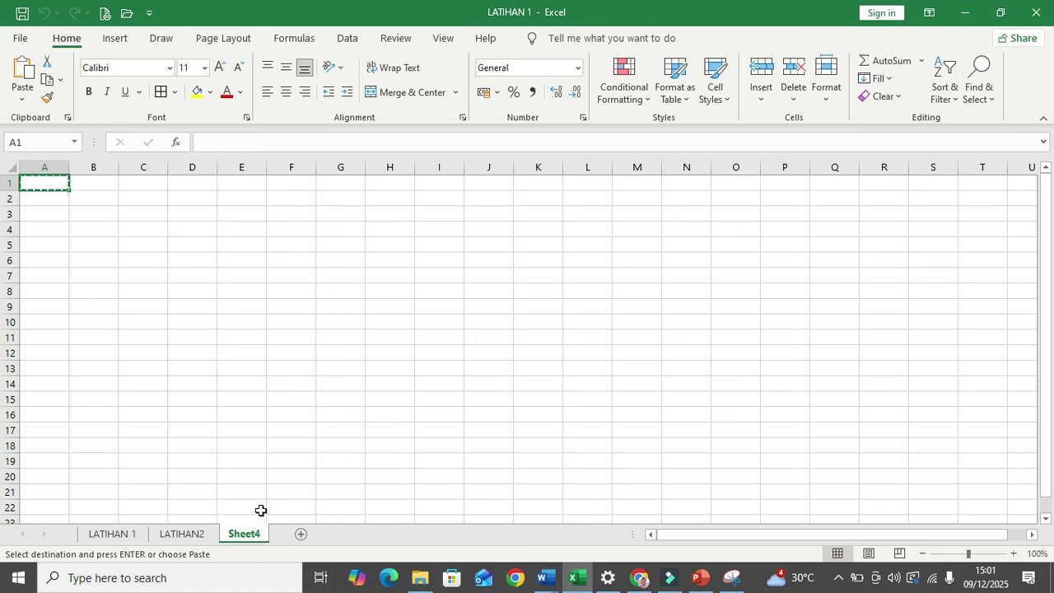
click(22, 74)
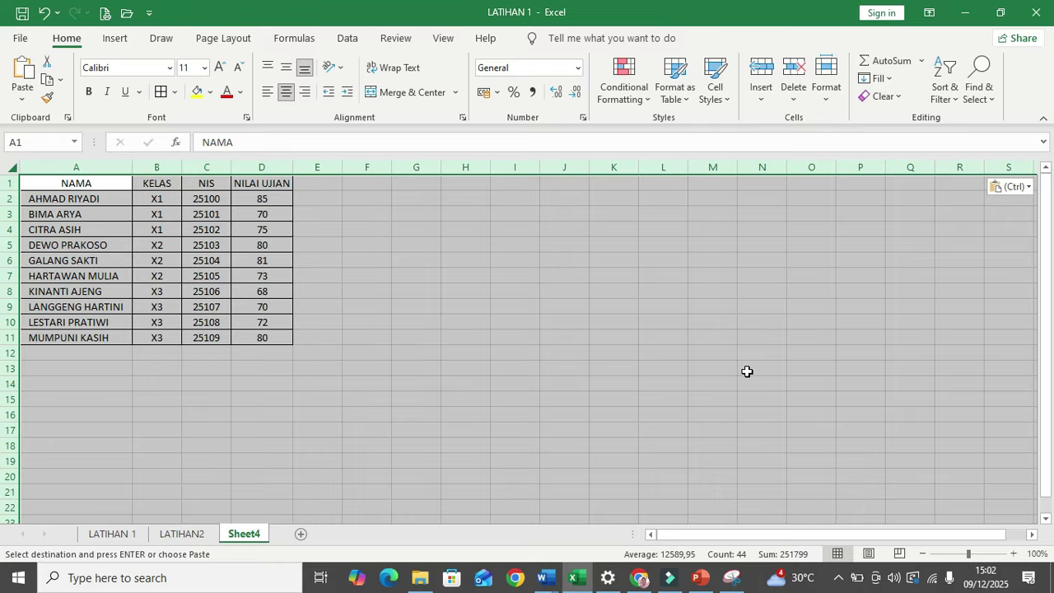
click(427, 275)
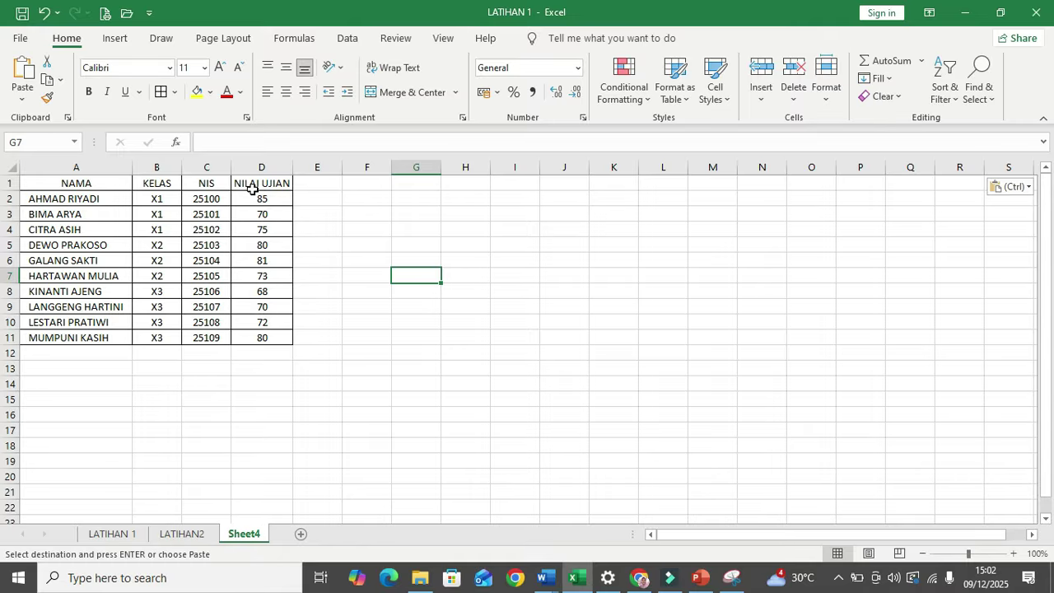
Step: Apply a Less Than 75 conditional formatting rule with Light Red Fill with Dark Red Text to the NILAI UJIAN column, D1:D11
drag(252, 185, 242, 338)
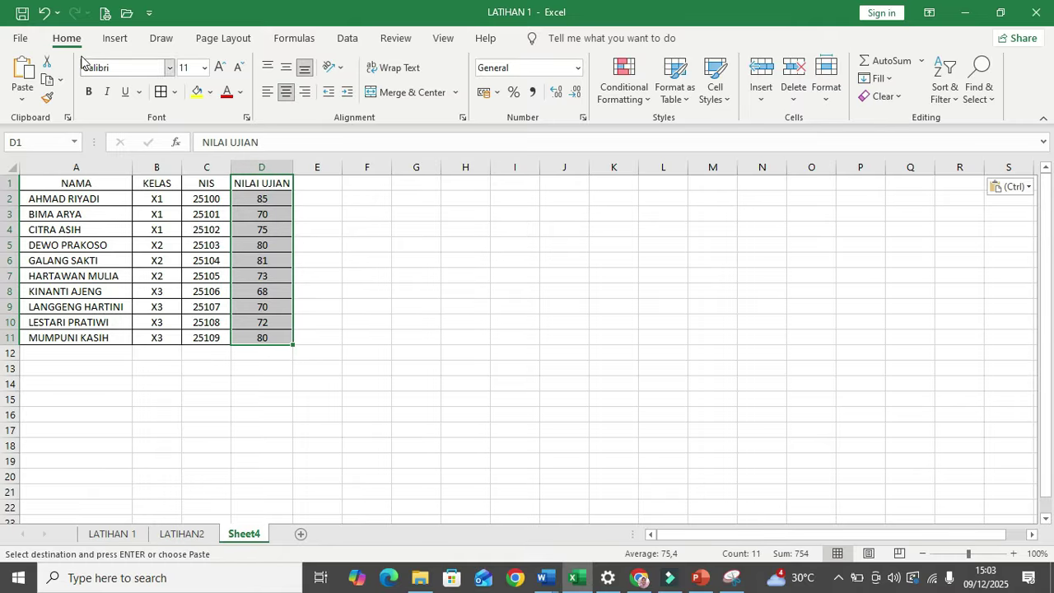
click(60, 43)
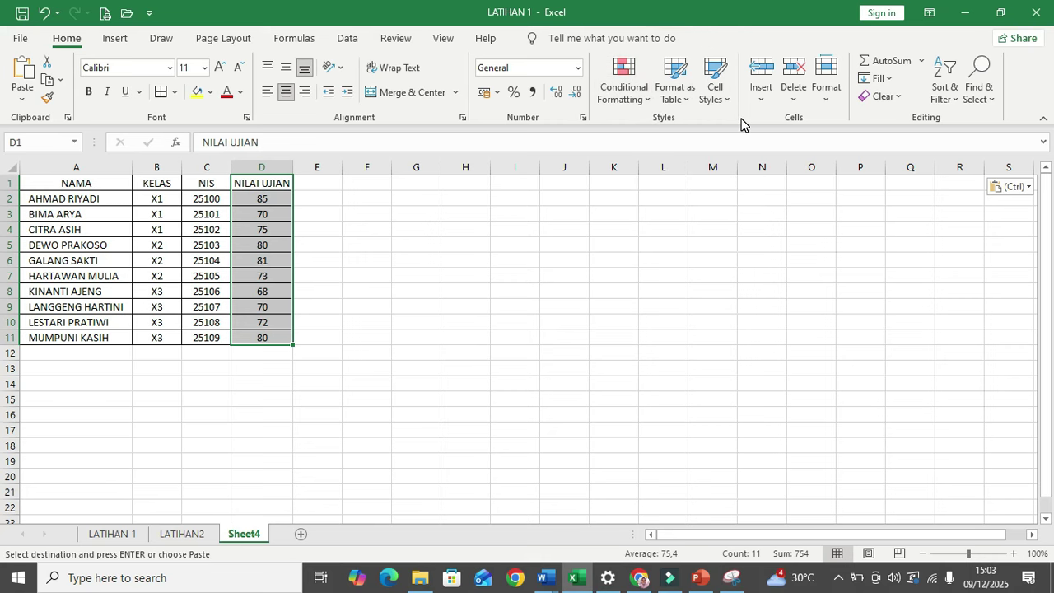
click(648, 103)
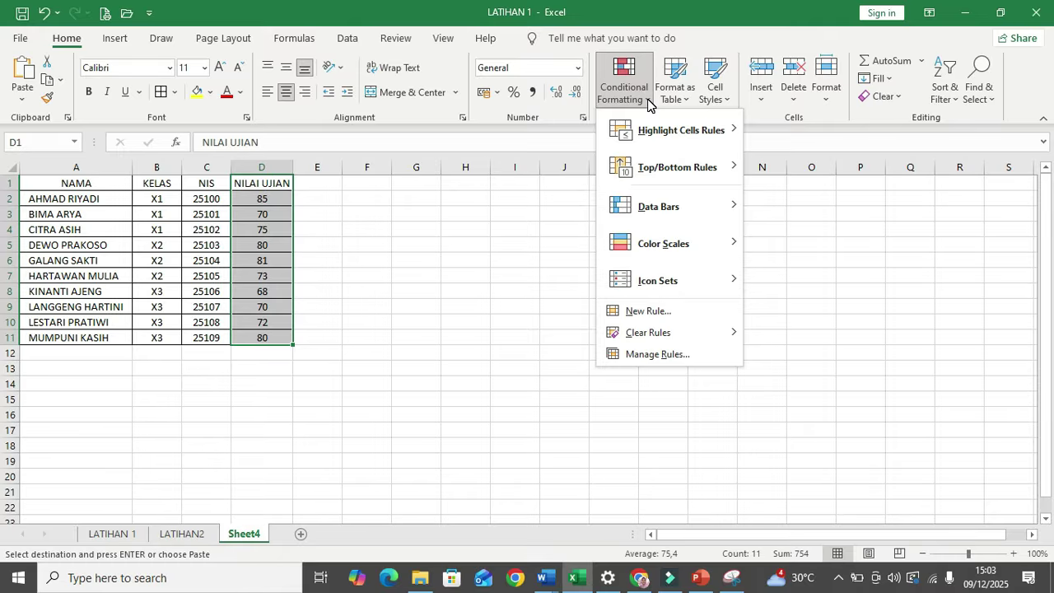
mouse_move(675, 134)
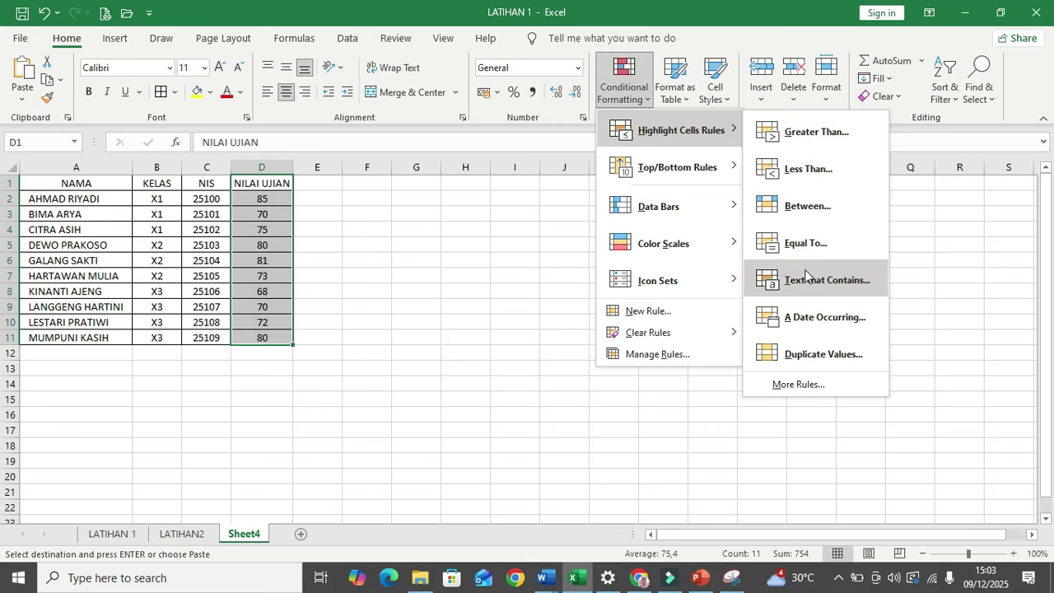
click(809, 170)
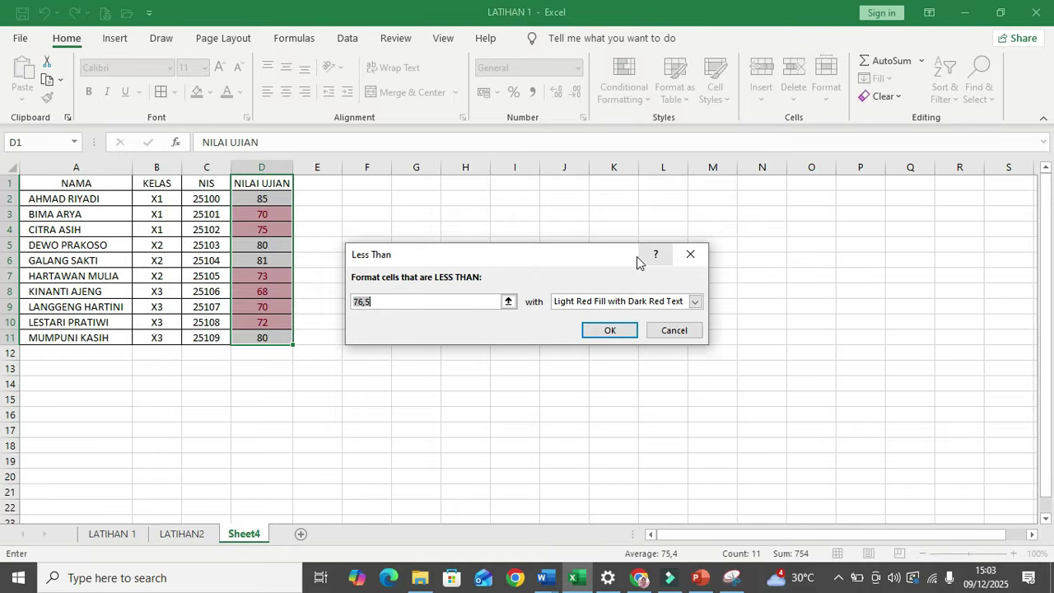
click(375, 301)
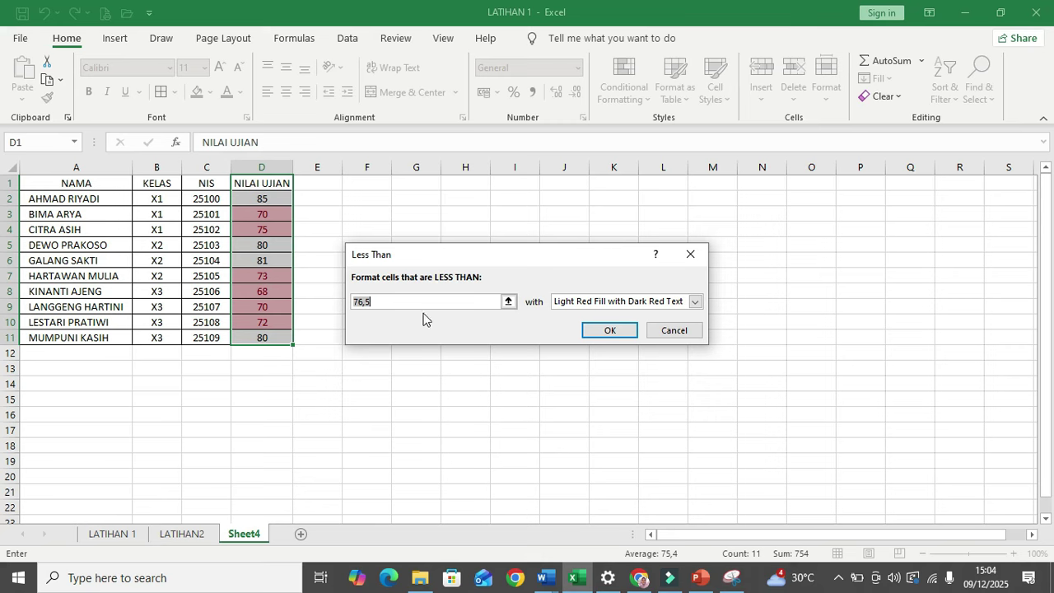
key(BackSpace)
text(75)
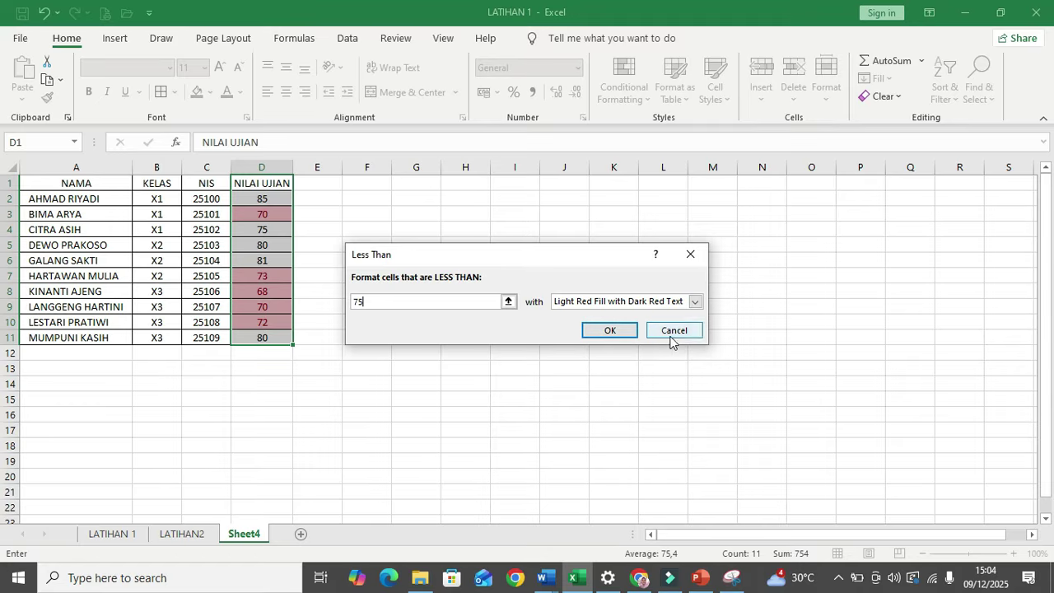
click(618, 331)
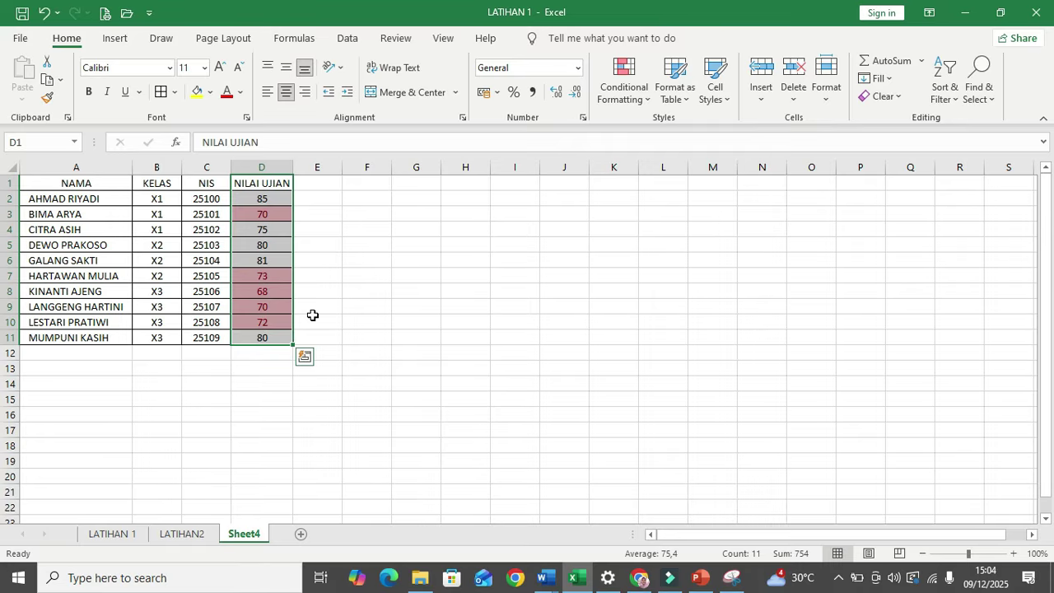
Step: Rename the Sheet4 worksheet as LATIHAN3 and leave it as the active sheet
double_click(244, 535)
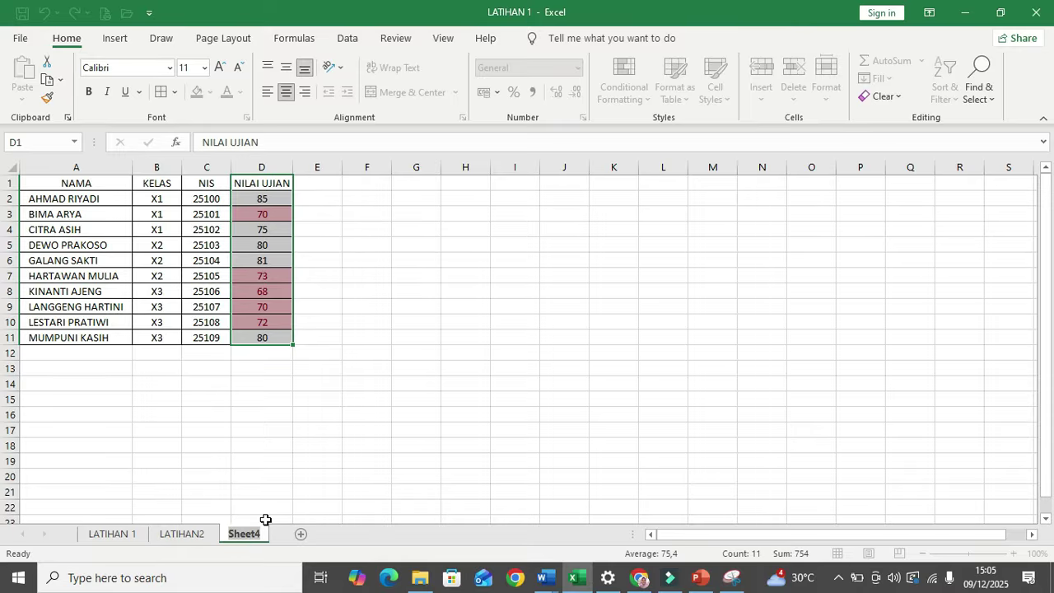
key(BackSpace)
text(LATIHAN3)
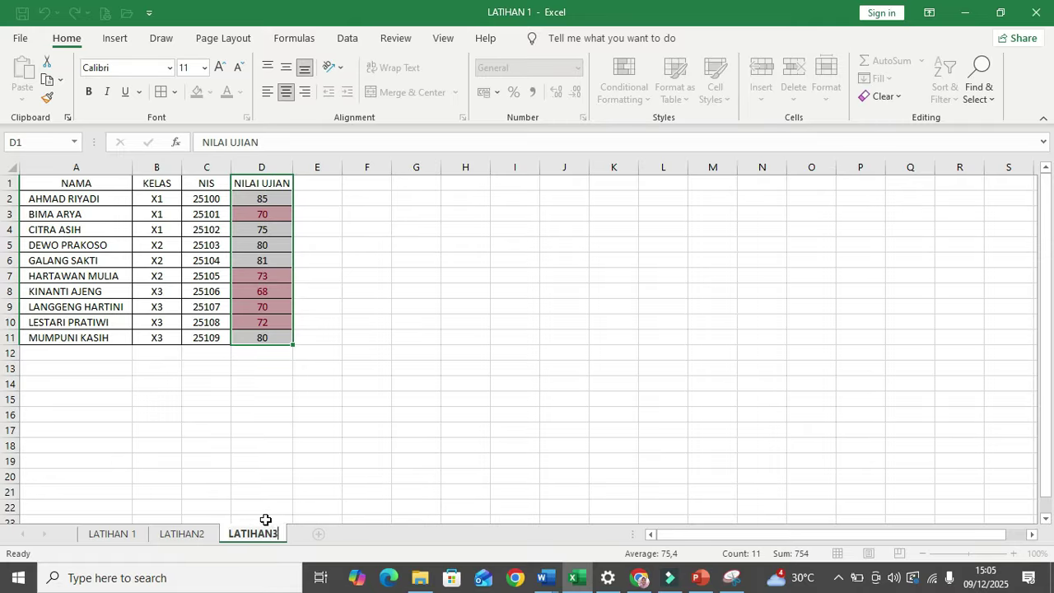
click(377, 410)
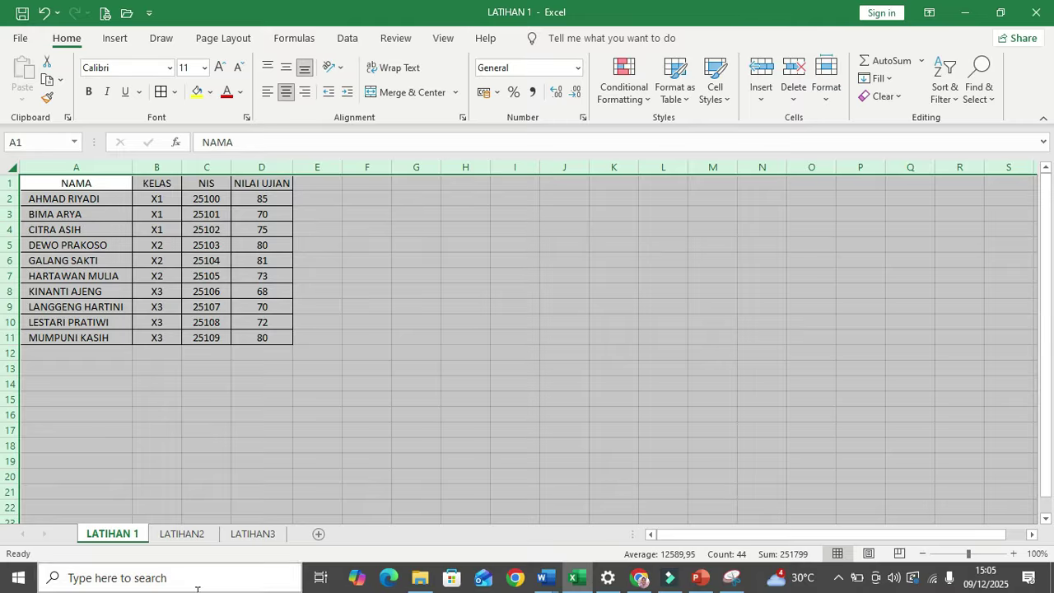
click(265, 535)
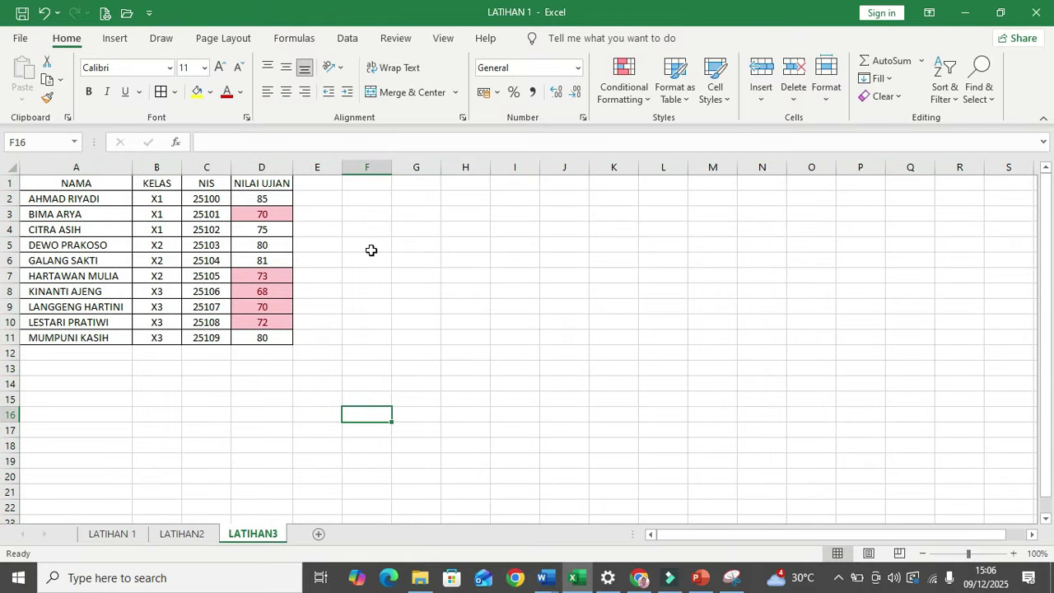